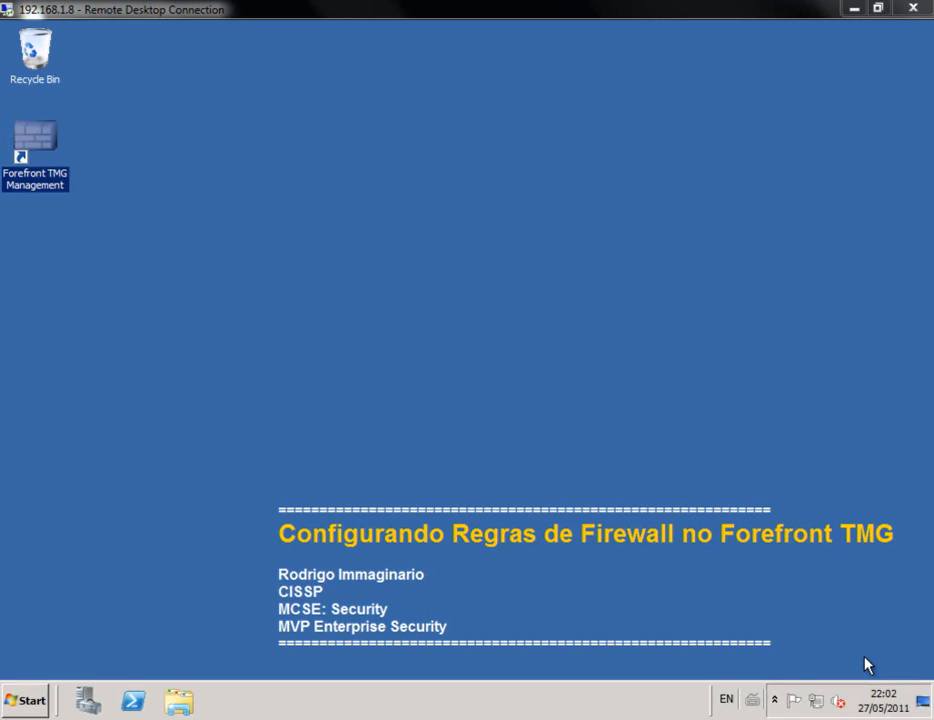
Step: Launch Forefront TMG and review the Dashboard, Monitoring Services and Alerts, then Firewall Policy
{"action": "double_click", "coordinate": [48, 162]}
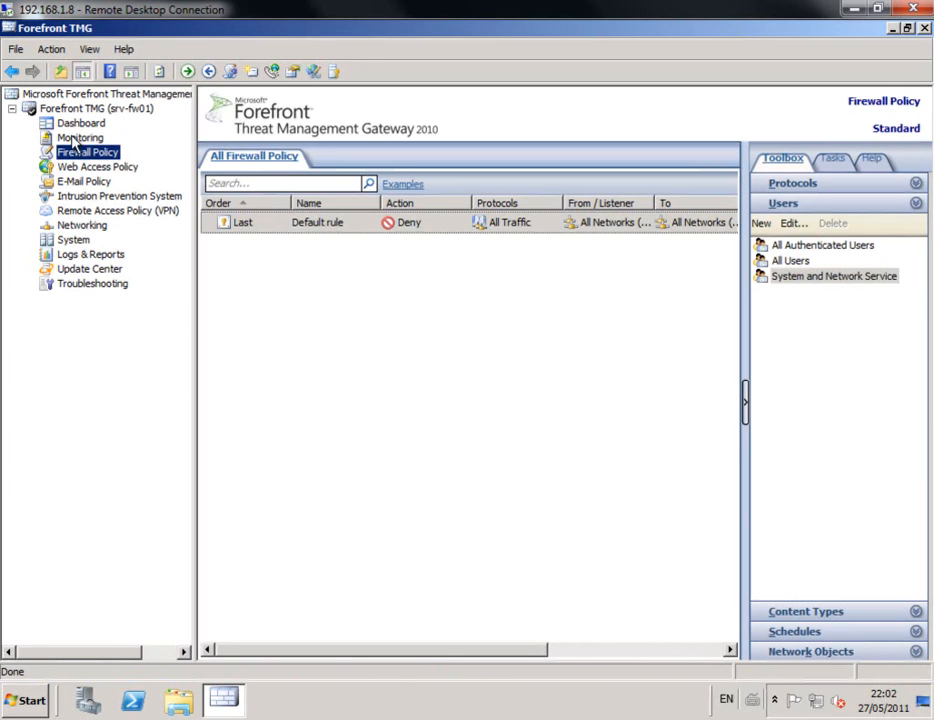
{"action": "left_click", "coordinate": [76, 124]}
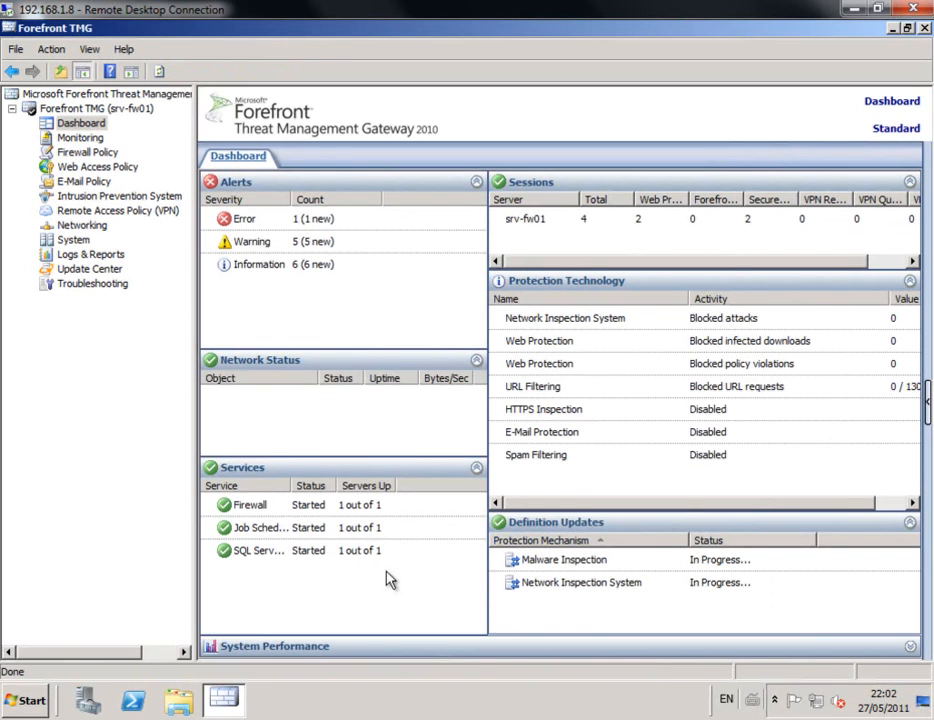
{"action": "left_click", "coordinate": [84, 139]}
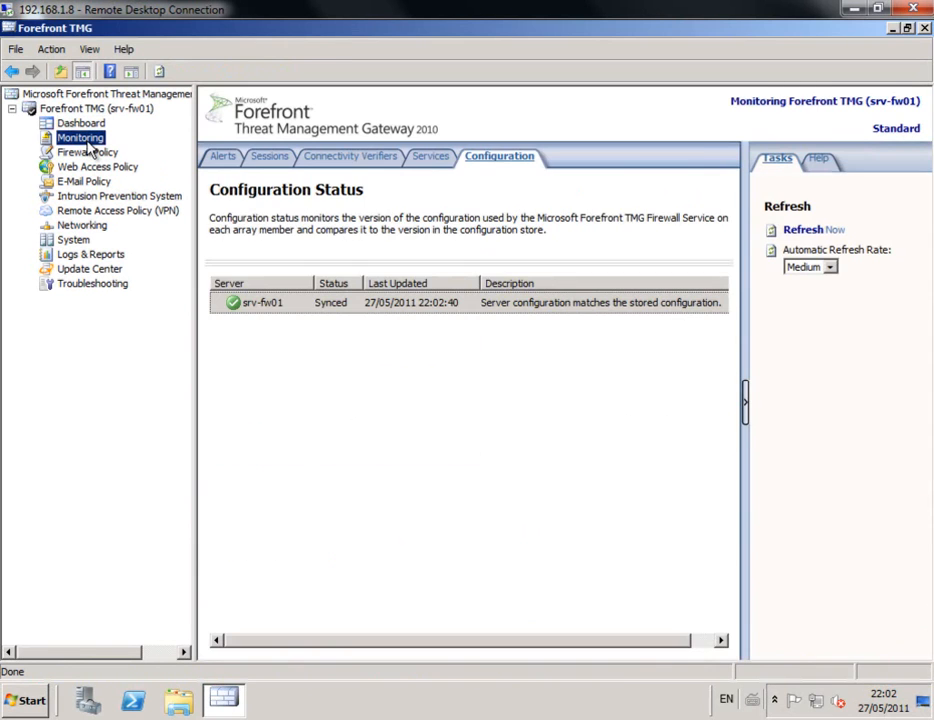
{"action": "left_click", "coordinate": [434, 158]}
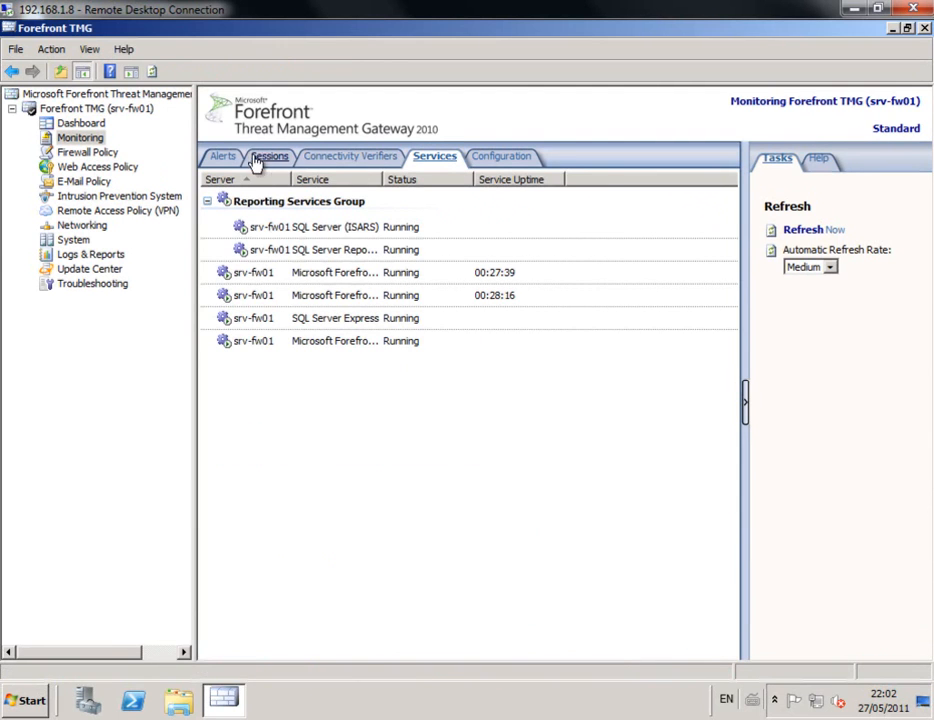
{"action": "left_click", "coordinate": [225, 158]}
{"action": "left_click", "coordinate": [90, 152]}
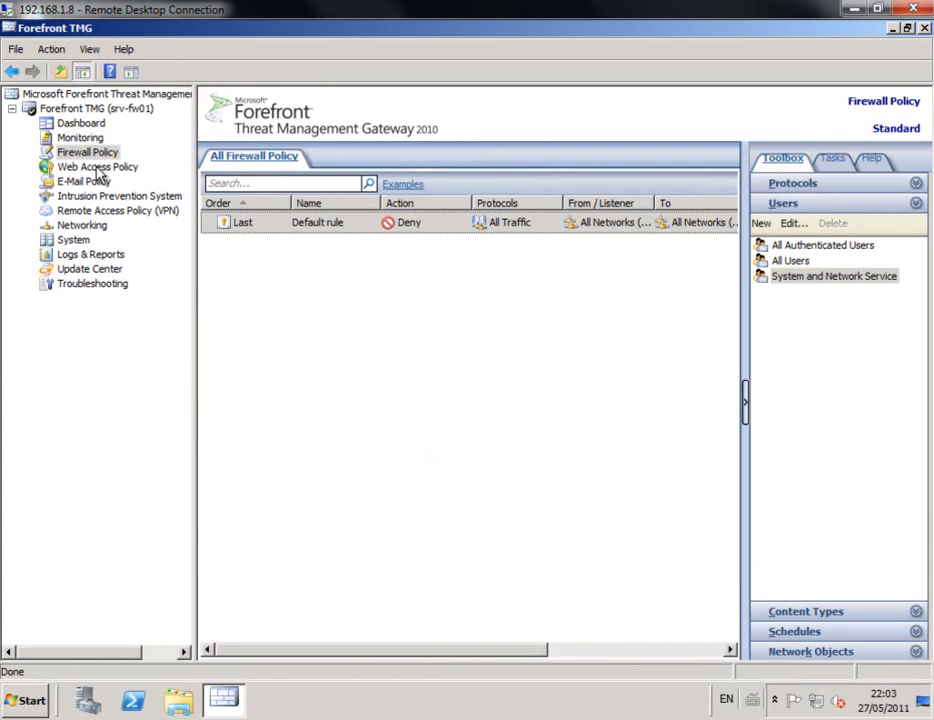
{"action": "left_click", "coordinate": [100, 167]}
{"action": "left_click", "coordinate": [100, 156]}
{"action": "left_click", "coordinate": [100, 167]}
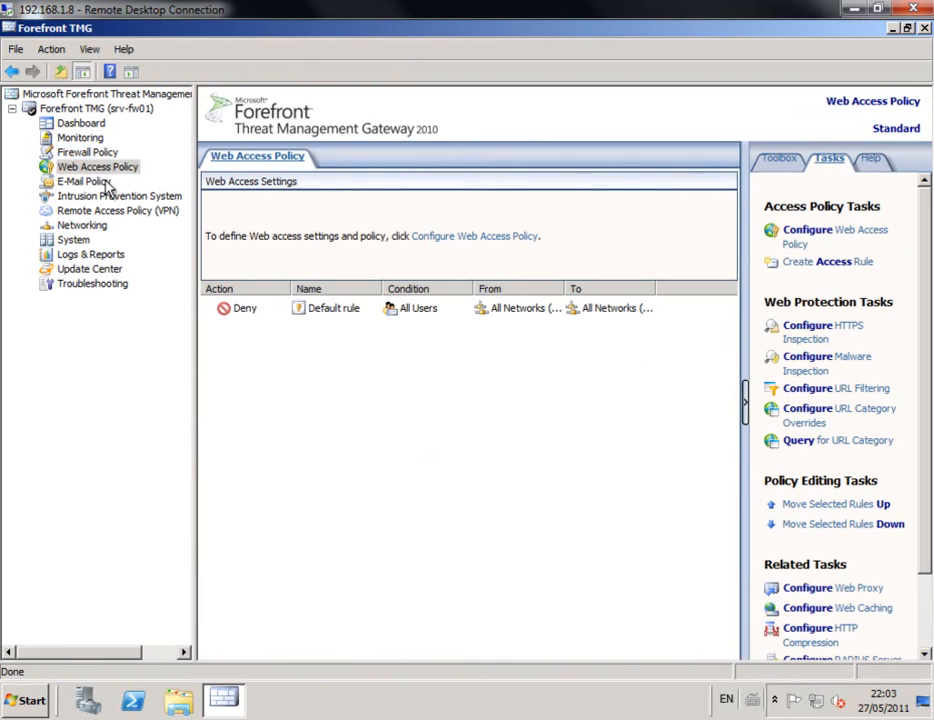
{"action": "left_click", "coordinate": [82, 182]}
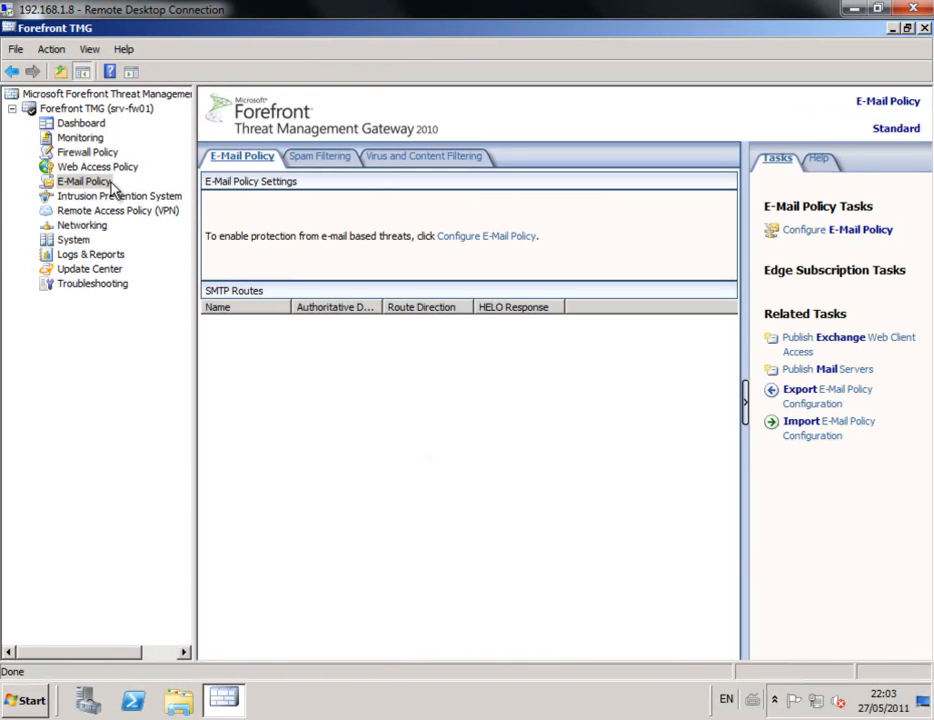
{"action": "left_click", "coordinate": [118, 197]}
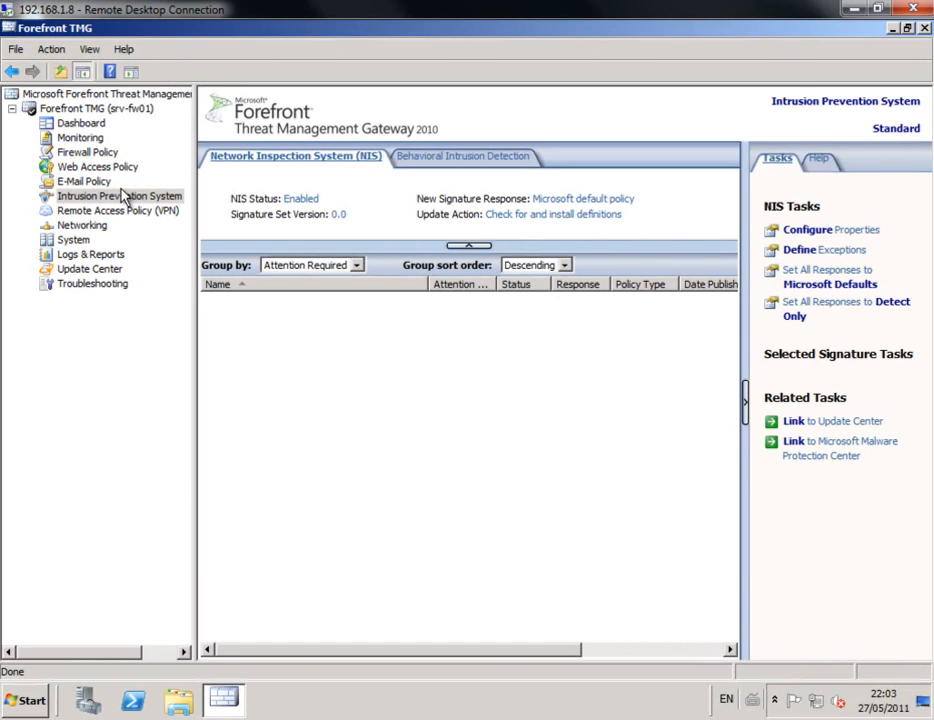
{"action": "left_click", "coordinate": [127, 211]}
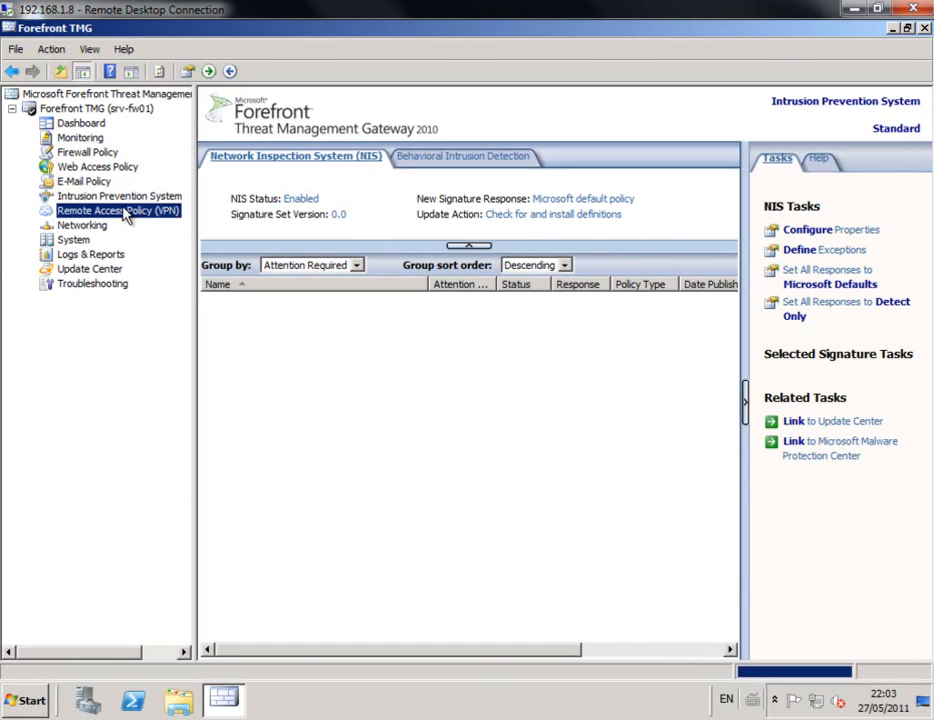
{"action": "left_click", "coordinate": [88, 225]}
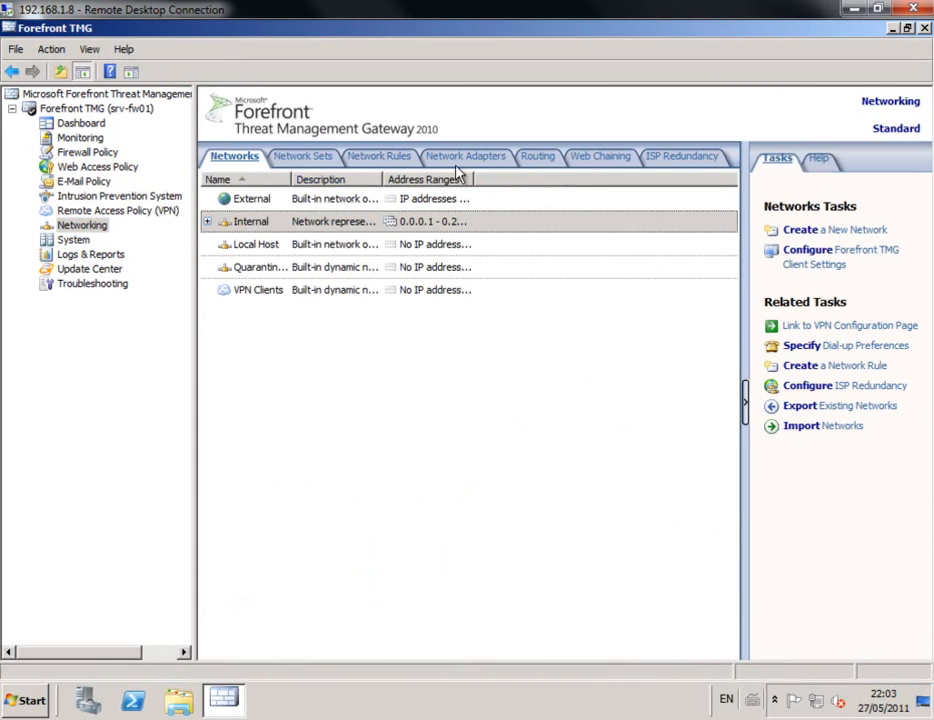
{"action": "left_click", "coordinate": [75, 241]}
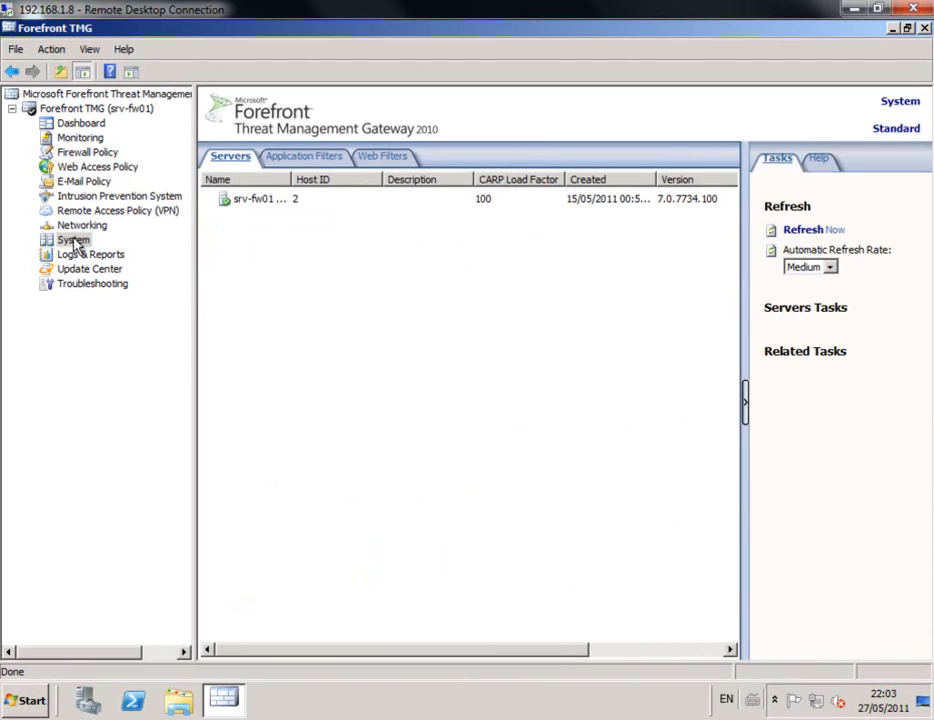
{"action": "left_click", "coordinate": [100, 257]}
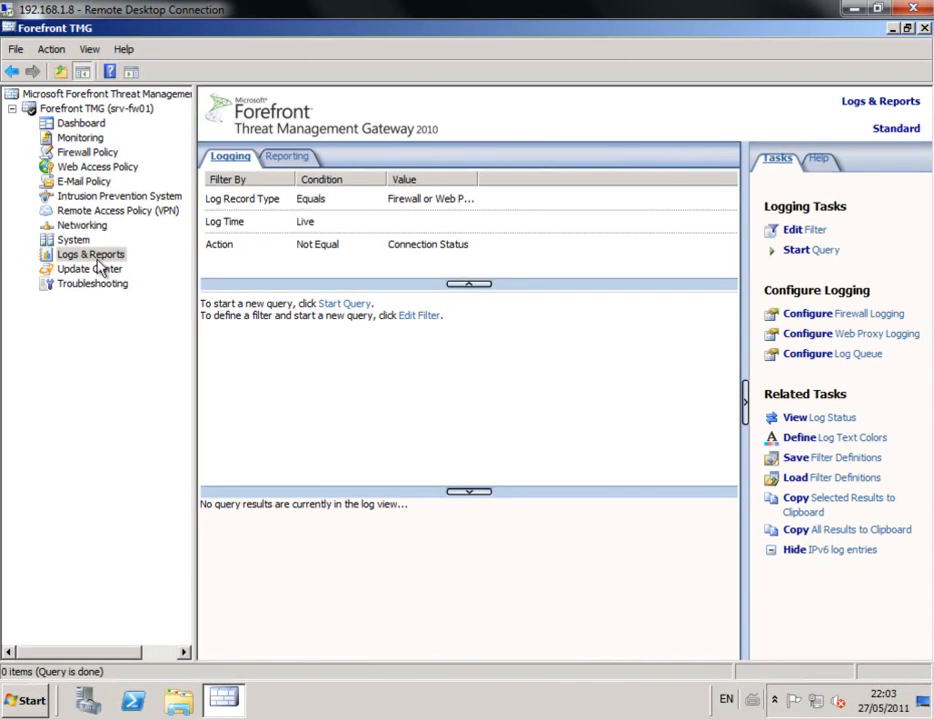
{"action": "left_click", "coordinate": [100, 270]}
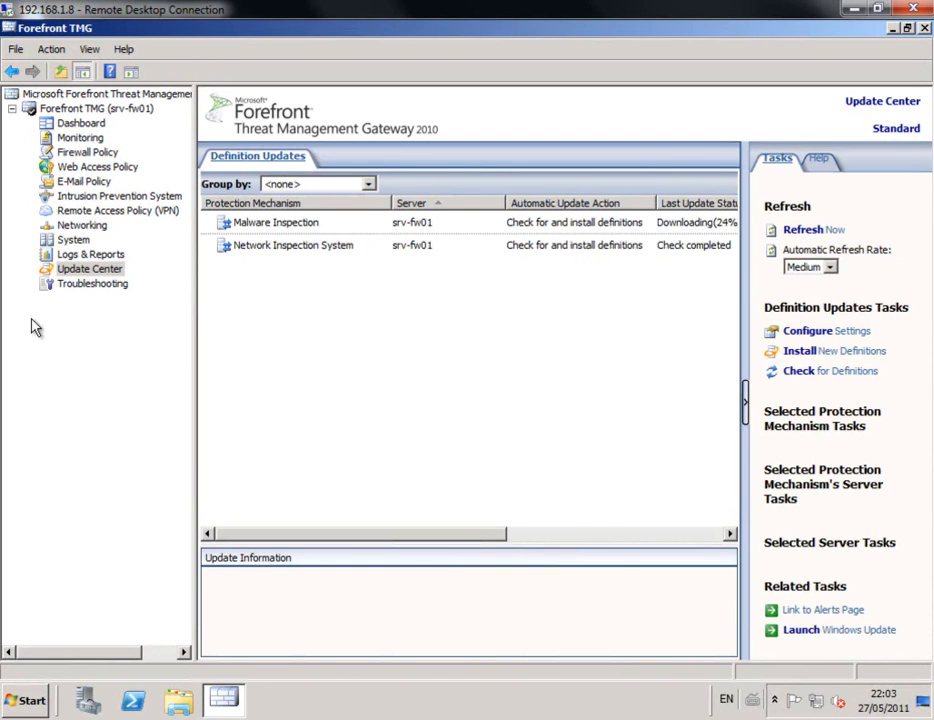
{"action": "left_click", "coordinate": [100, 290]}
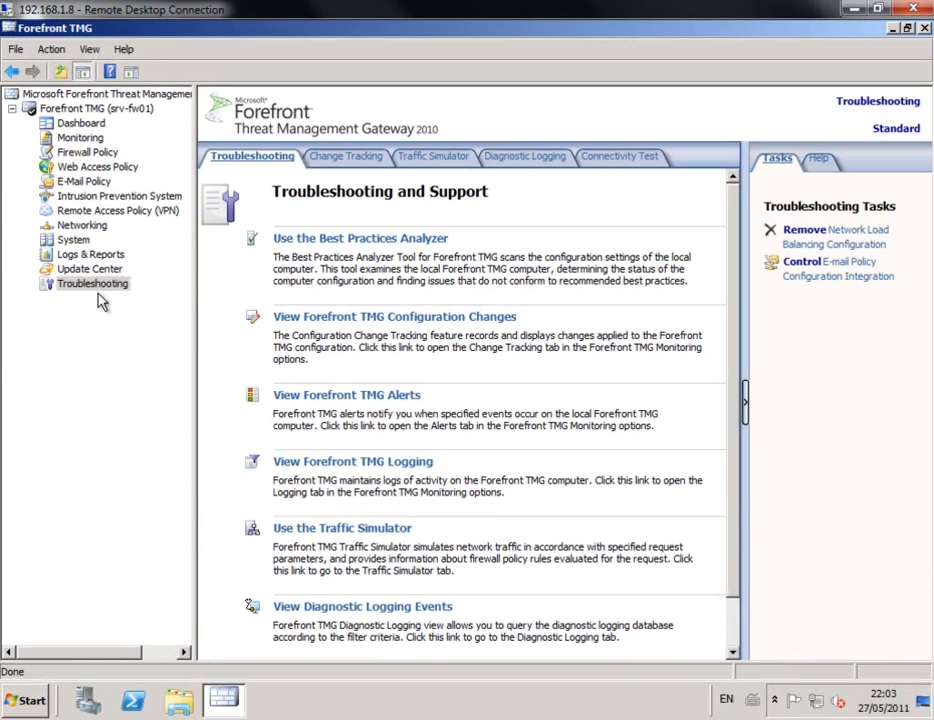
{"action": "left_click", "coordinate": [87, 153]}
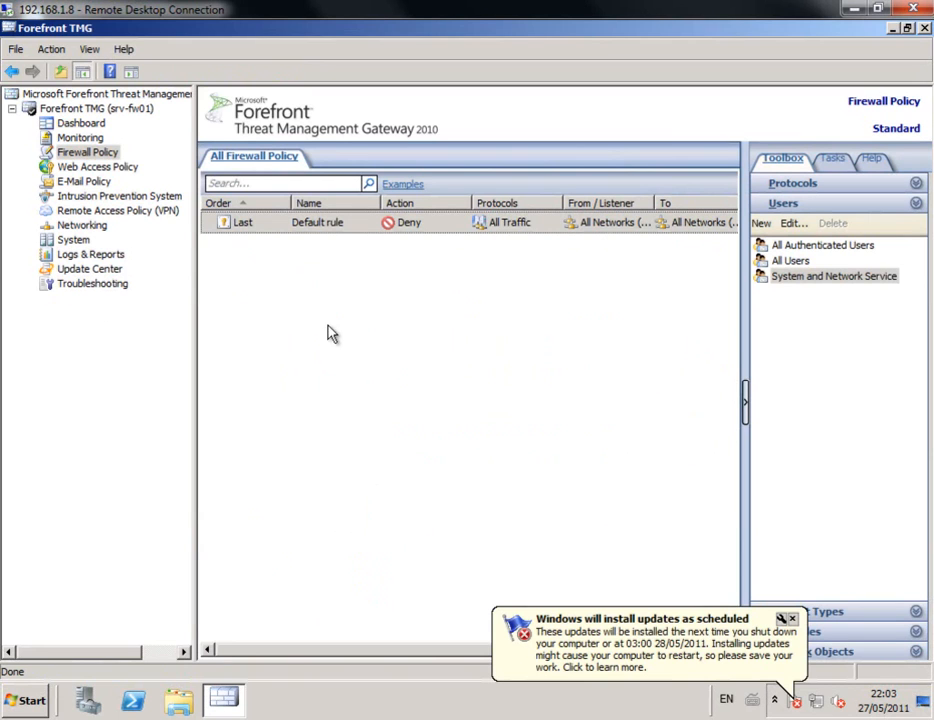
{"action": "left_click", "coordinate": [791, 619]}
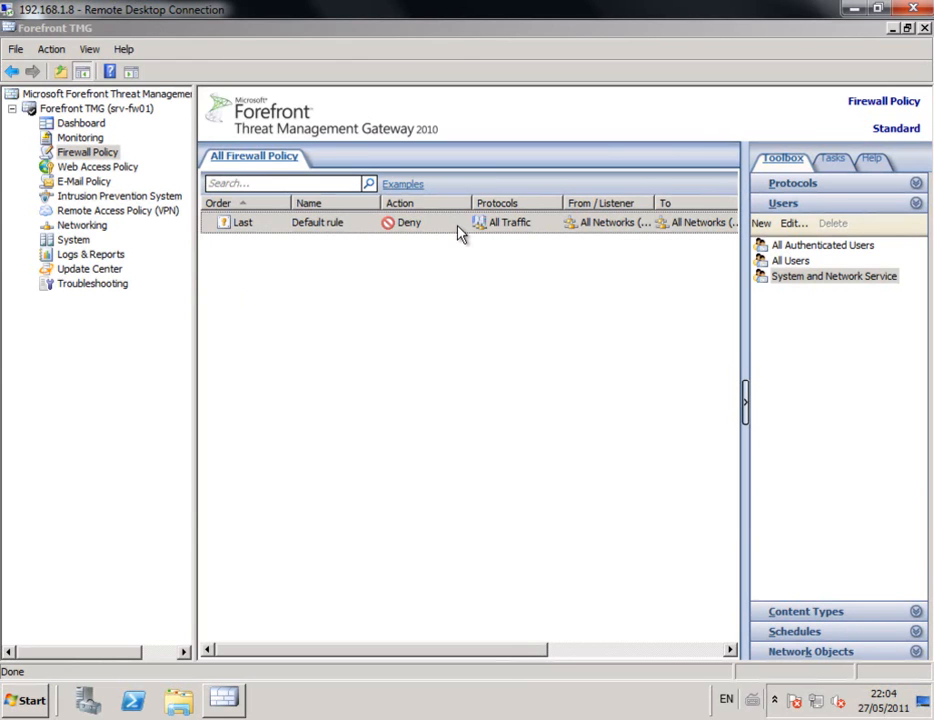
{"action": "left_click", "coordinate": [51, 50]}
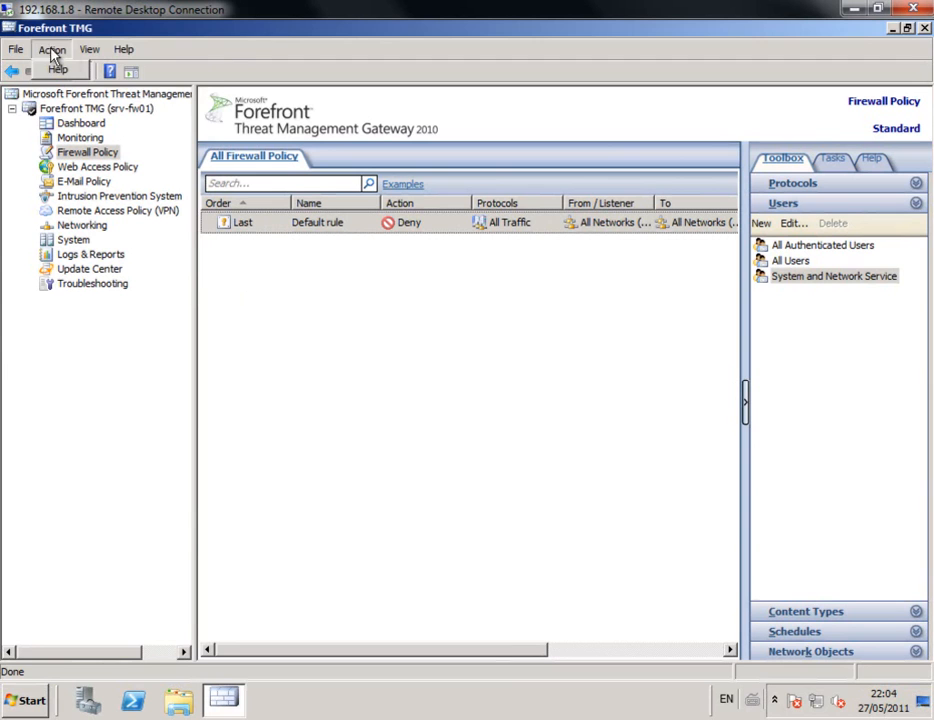
{"action": "left_click", "coordinate": [106, 68]}
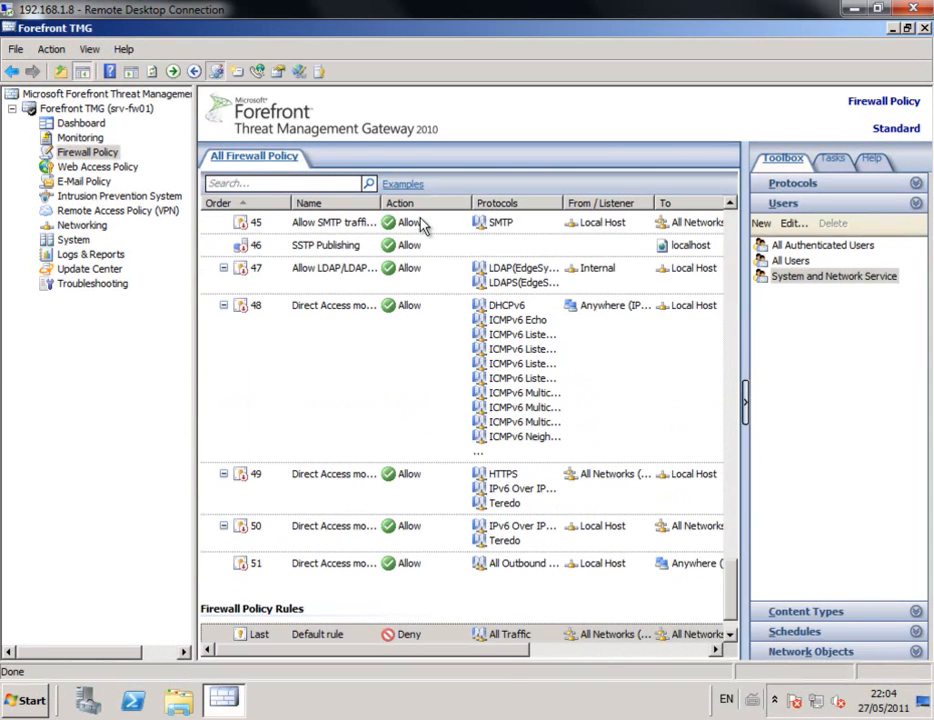
{"action": "left_click_drag", "start_coordinate": [735, 584], "coordinate": [732, 217]}
{"action": "left_click", "coordinate": [330, 279]}
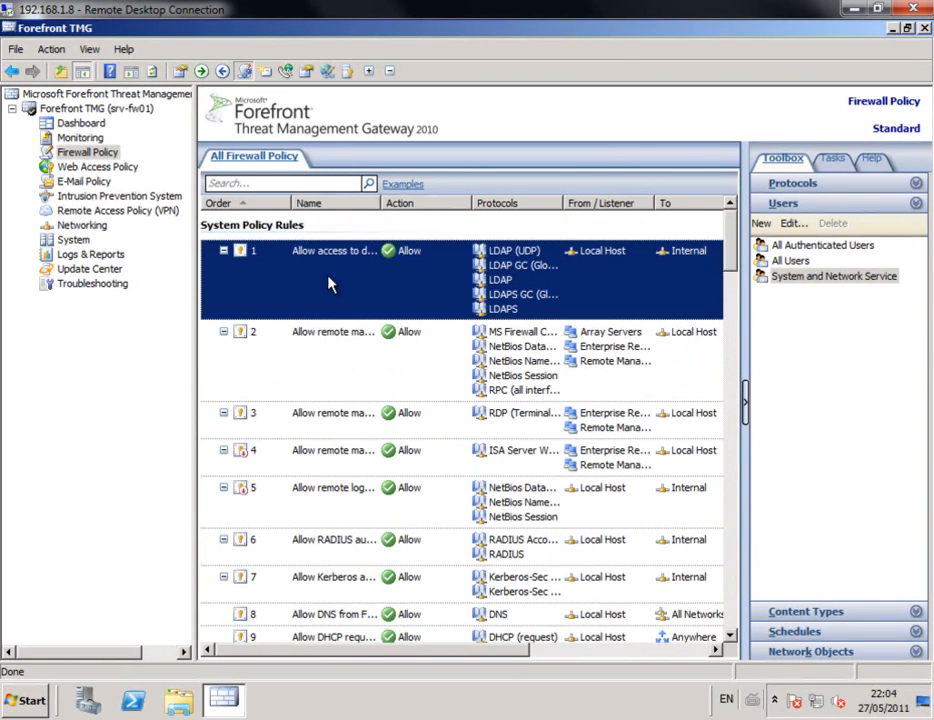
{"action": "left_click", "coordinate": [321, 367]}
{"action": "left_click", "coordinate": [308, 432]}
{"action": "left_click", "coordinate": [346, 466]}
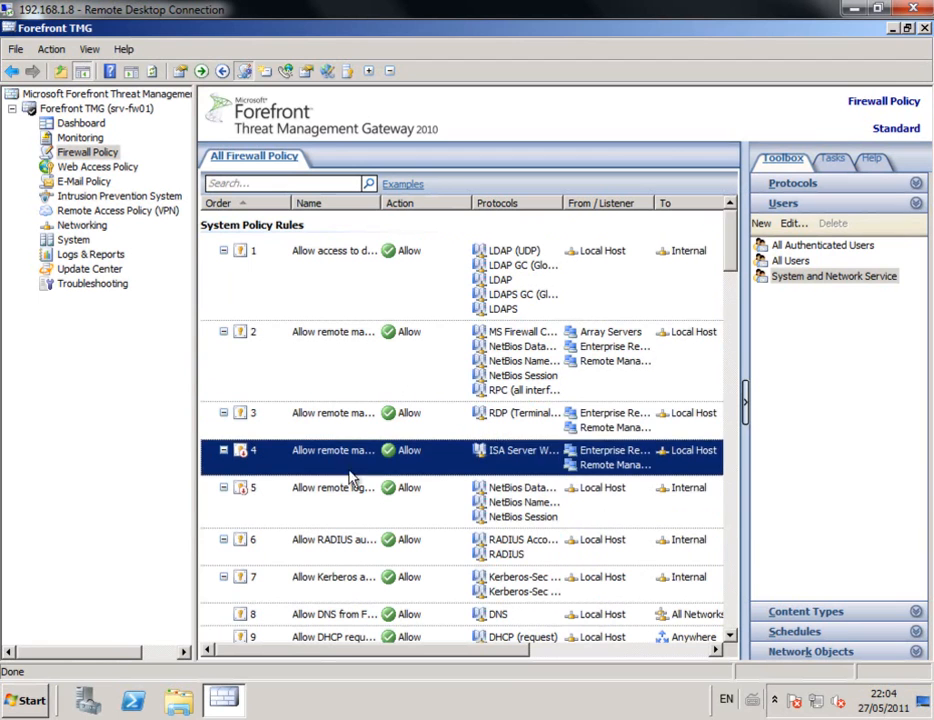
{"action": "left_click", "coordinate": [352, 490]}
{"action": "left_click", "coordinate": [358, 548]}
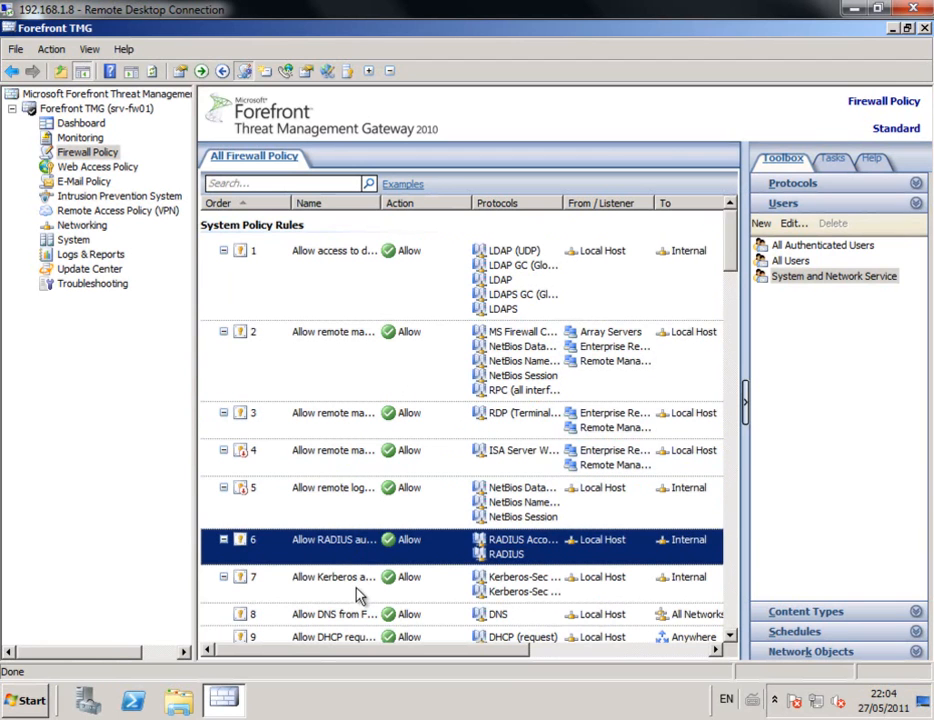
{"action": "left_click", "coordinate": [360, 594]}
{"action": "left_click", "coordinate": [365, 614]}
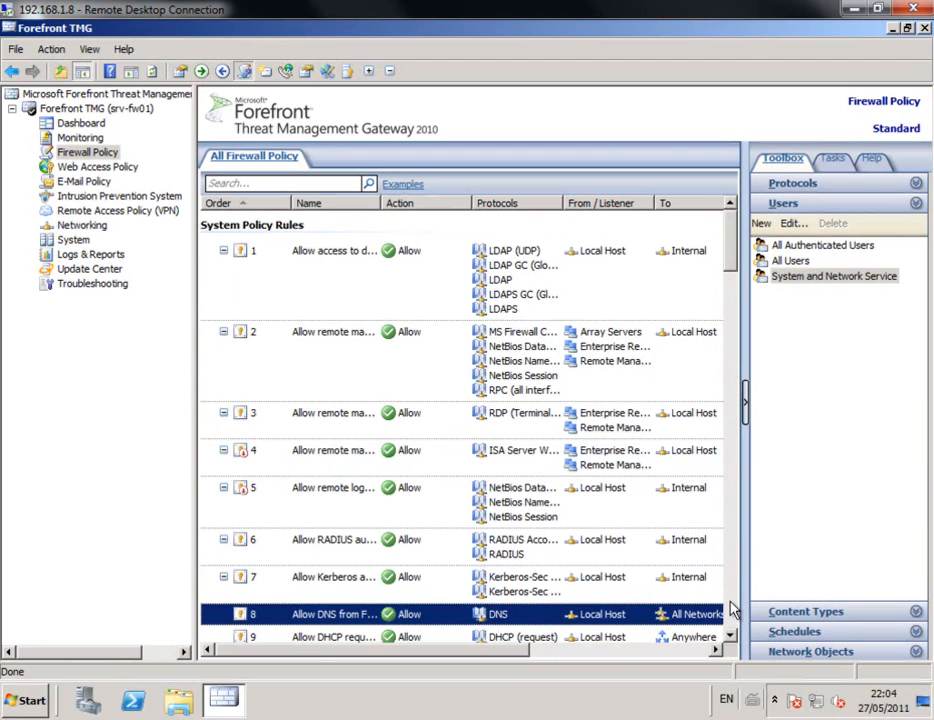
{"action": "scroll", "coordinate": [730, 611], "scroll_direction": "down", "scroll_amount": 5}
{"action": "left_click", "coordinate": [333, 272]}
{"action": "left_click", "coordinate": [338, 314]}
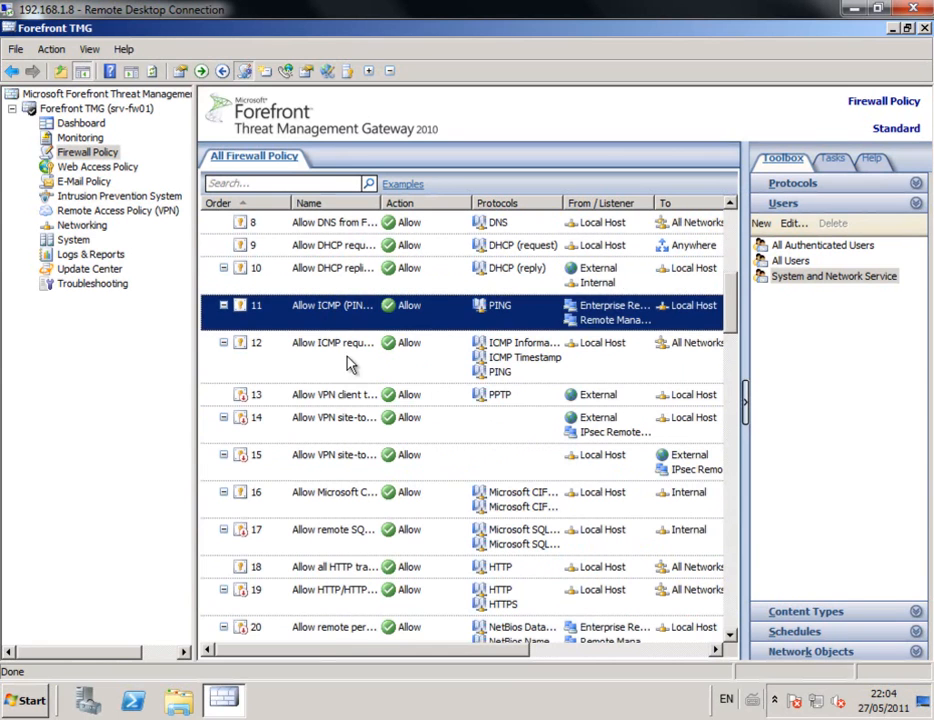
{"action": "left_click", "coordinate": [348, 366]}
{"action": "left_click", "coordinate": [346, 400]}
{"action": "left_click", "coordinate": [360, 425]}
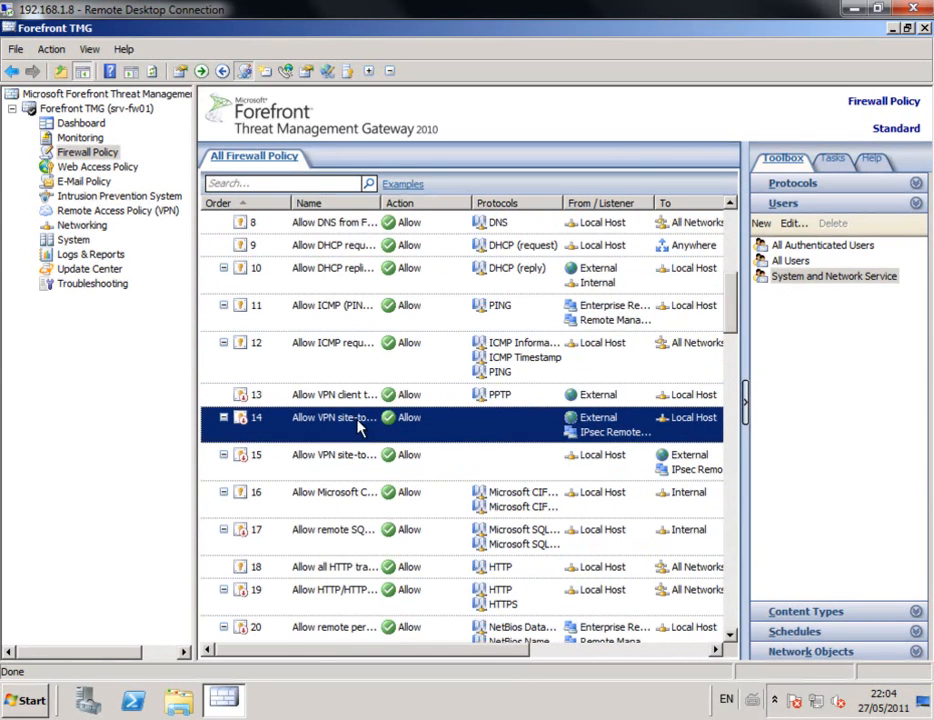
{"action": "left_click", "coordinate": [354, 466]}
{"action": "left_click", "coordinate": [365, 498]}
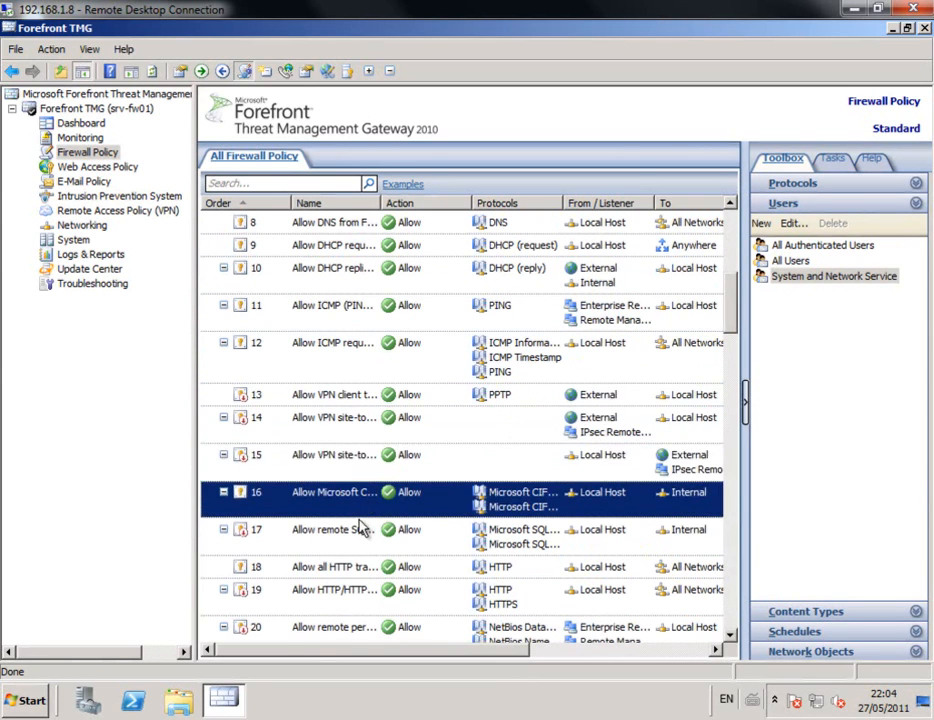
{"action": "left_click", "coordinate": [360, 535]}
{"action": "left_click", "coordinate": [359, 567]}
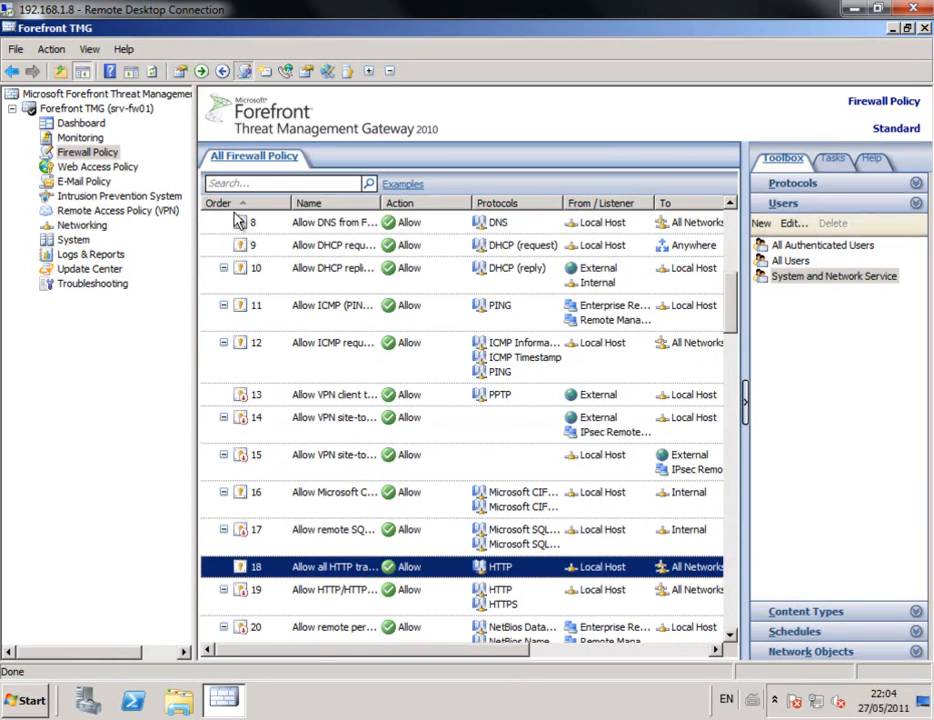
{"action": "left_click", "coordinate": [88, 50]}
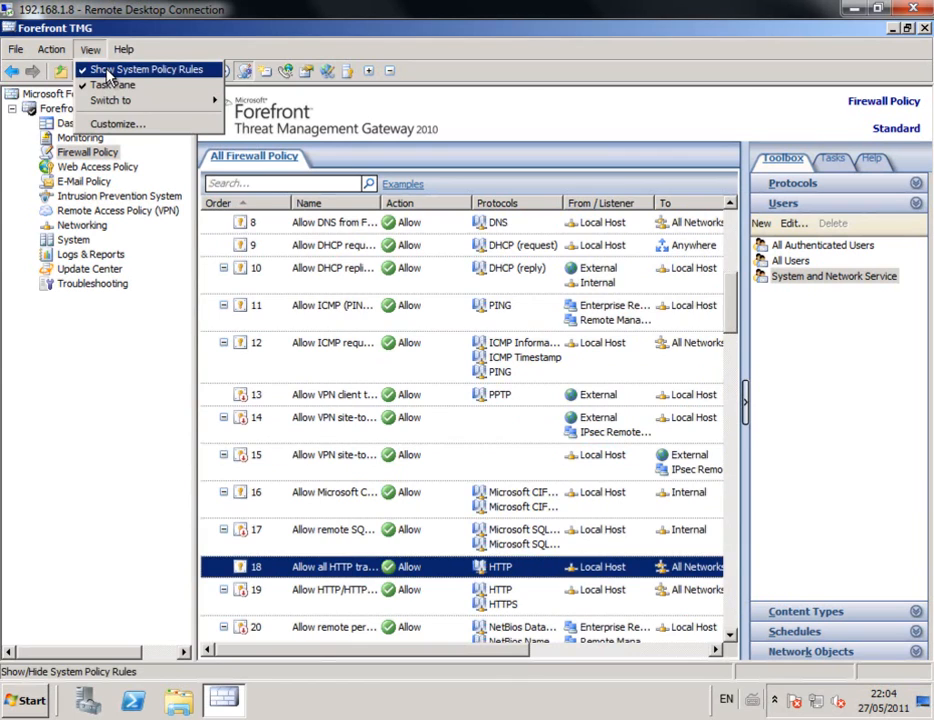
{"action": "left_click", "coordinate": [108, 72]}
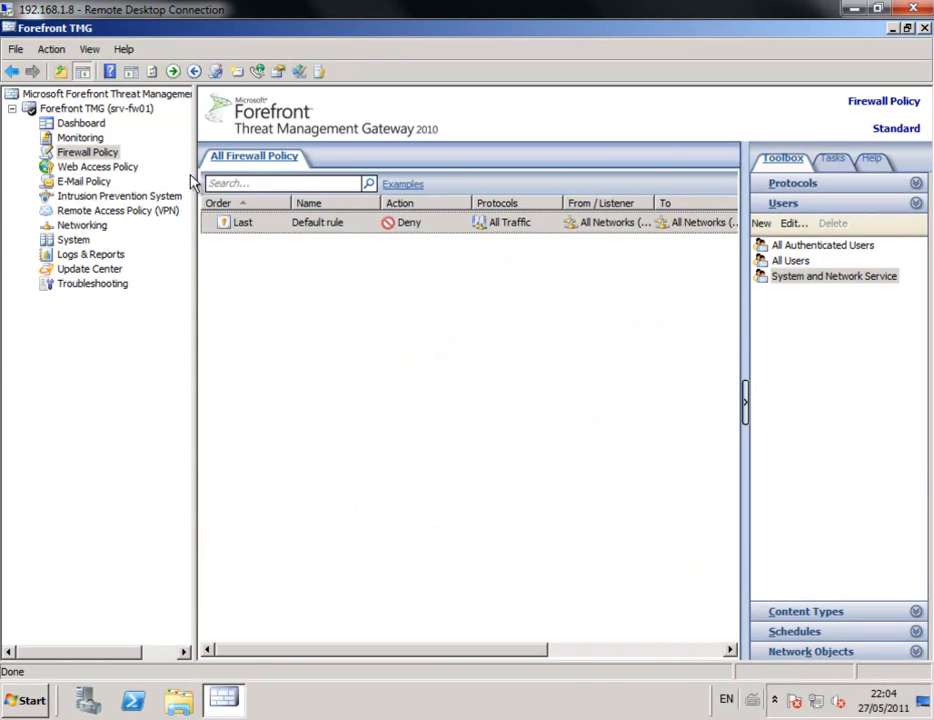
Step: Start a new access rule named 'Acesso a Internet - Permit' with the Allow action
{"action": "right_click", "coordinate": [113, 165]}
{"action": "left_click", "coordinate": [104, 157]}
{"action": "right_click", "coordinate": [104, 158]}
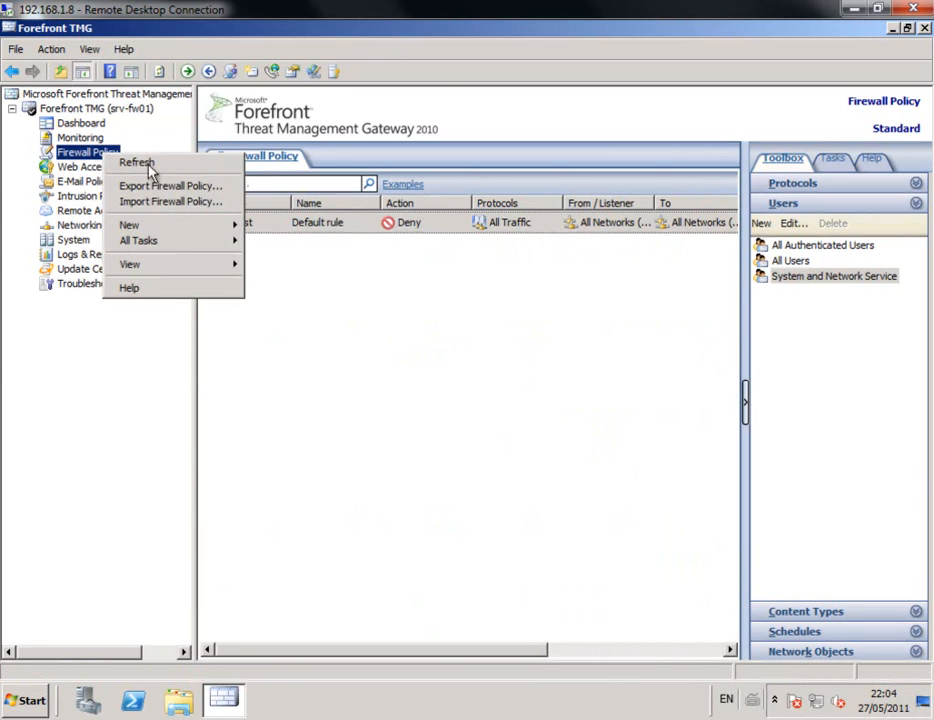
{"action": "mouse_move", "coordinate": [238, 228]}
{"action": "left_click", "coordinate": [340, 304]}
{"action": "type", "text": "Acesso a Intern"}
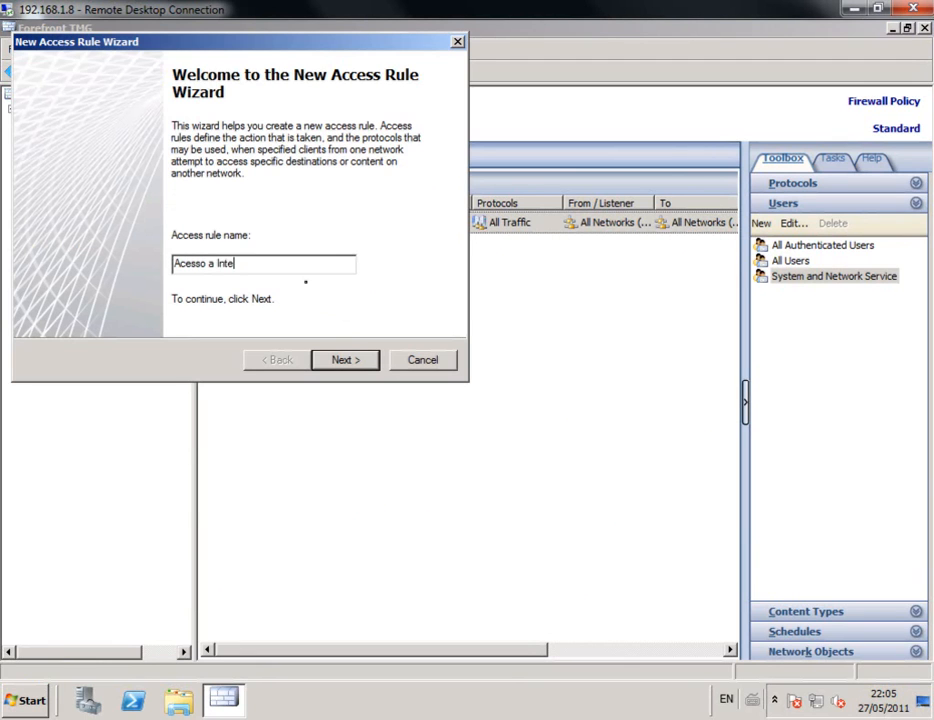
{"action": "key", "text": "BackSpace"}
{"action": "type", "text": "rnet - Permit"}
{"action": "left_click", "coordinate": [362, 361]}
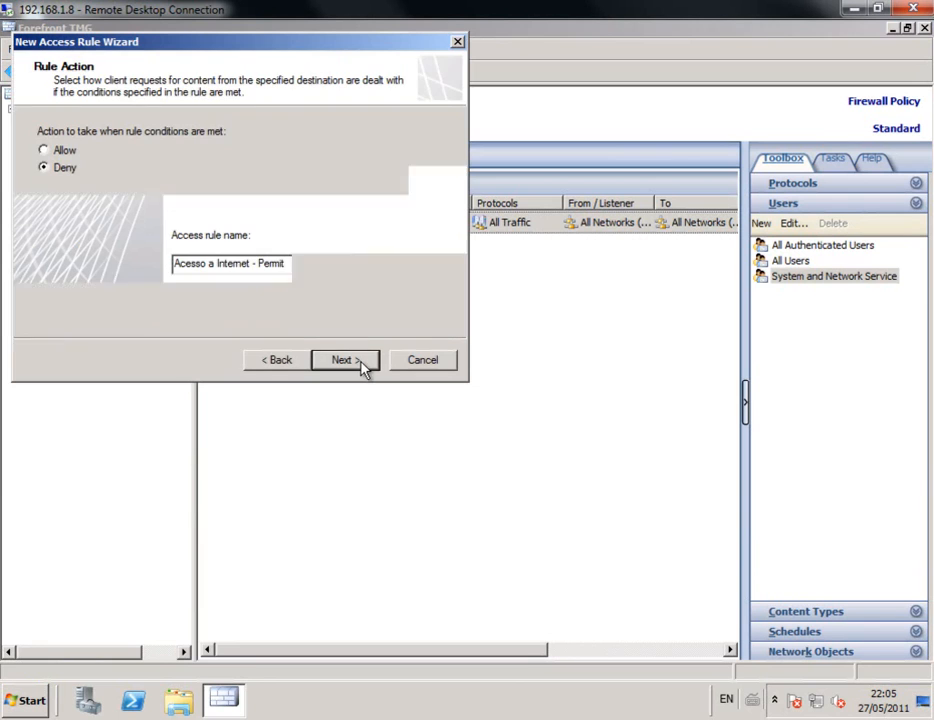
{"action": "left_click", "coordinate": [64, 151]}
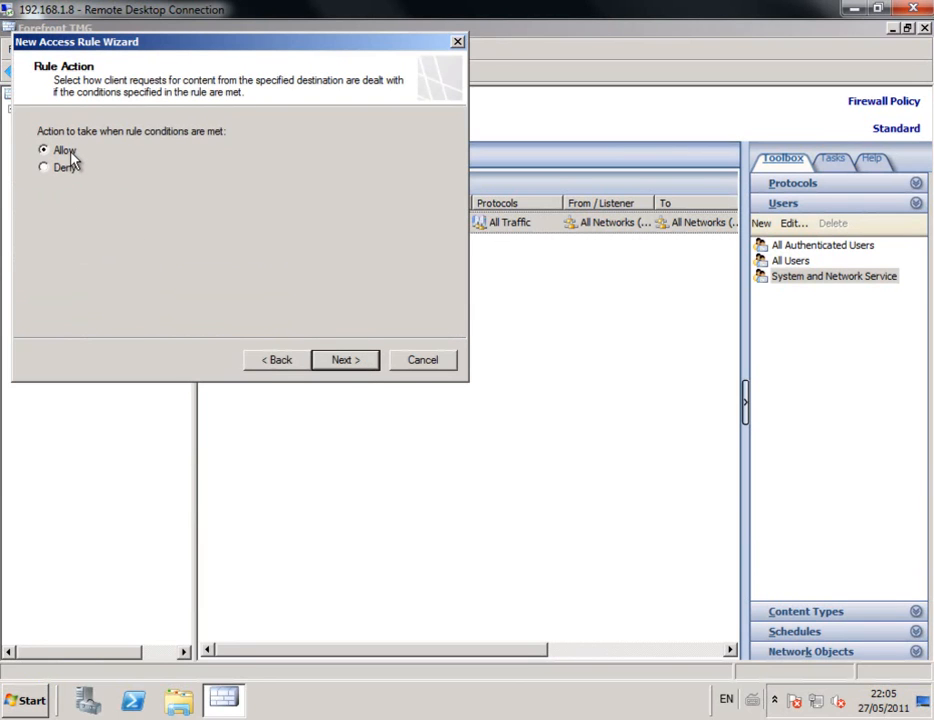
{"action": "left_click", "coordinate": [348, 362]}
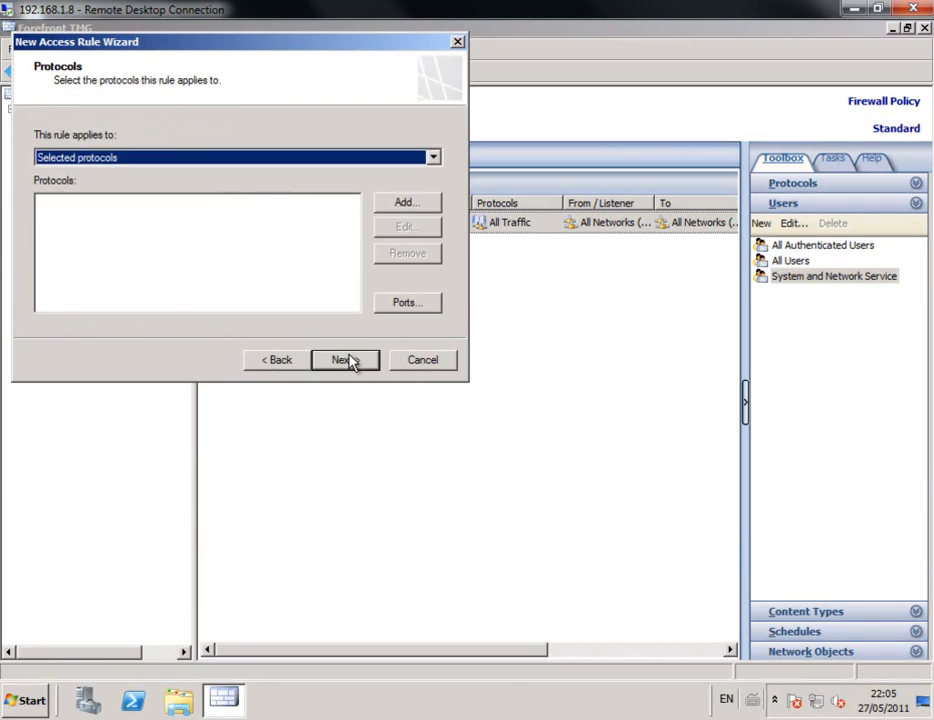
Step: Browse the Common Protocols and Infrastructure groups in the protocol picker
{"action": "left_click", "coordinate": [410, 203]}
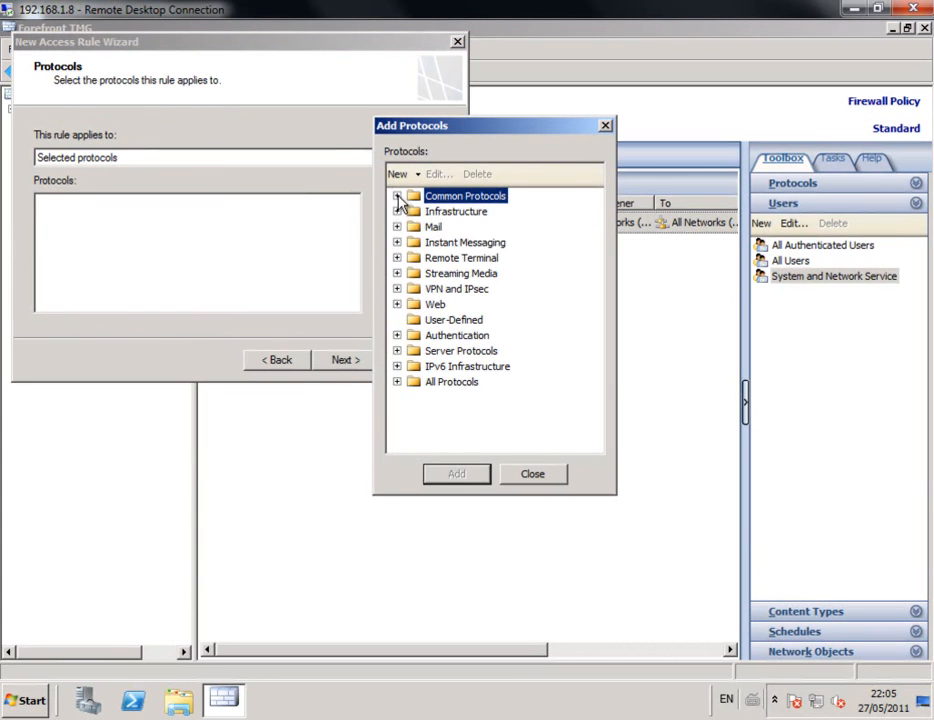
{"action": "left_click", "coordinate": [397, 196]}
{"action": "left_click", "coordinate": [397, 196]}
{"action": "left_click", "coordinate": [397, 211]}
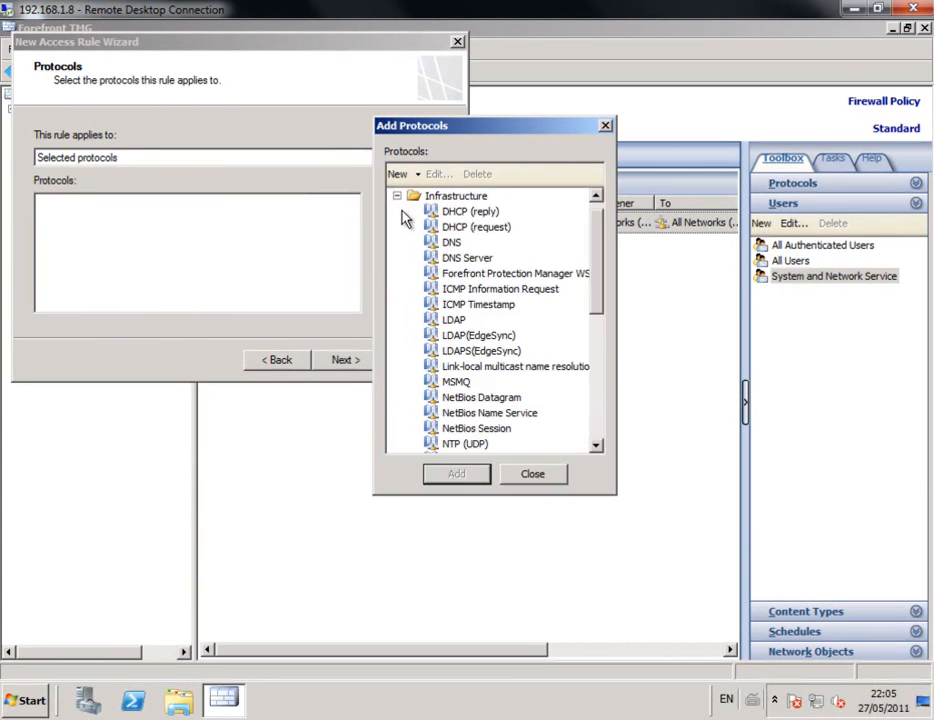
{"action": "left_click", "coordinate": [397, 196]}
Step: Begin a custom protocol 'Receita Net' with port 3456, then discard the port connection
{"action": "left_click", "coordinate": [398, 174]}
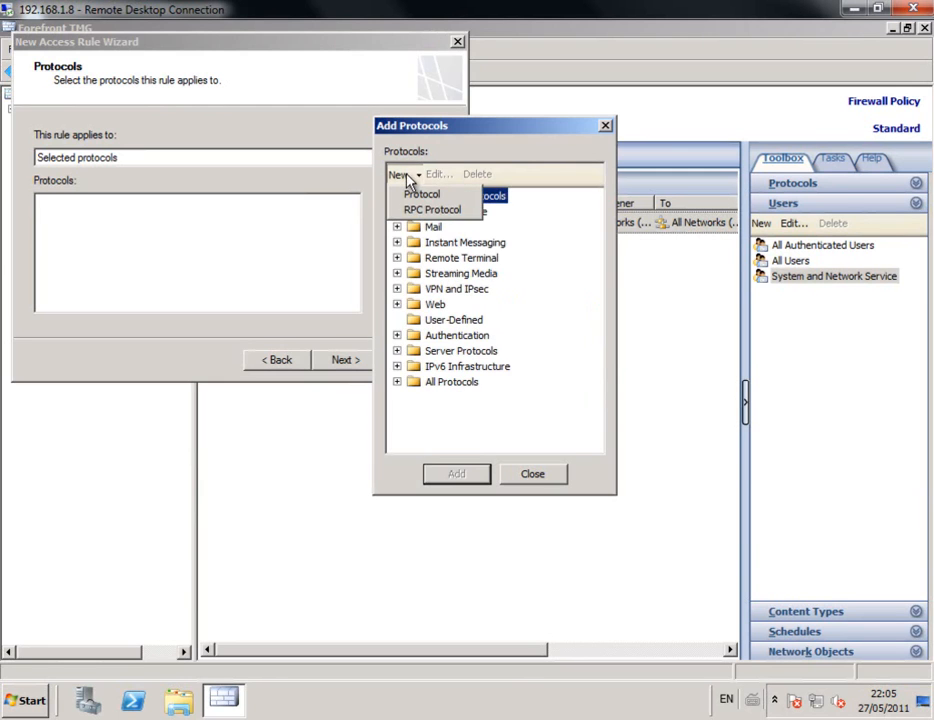
{"action": "left_click", "coordinate": [415, 191]}
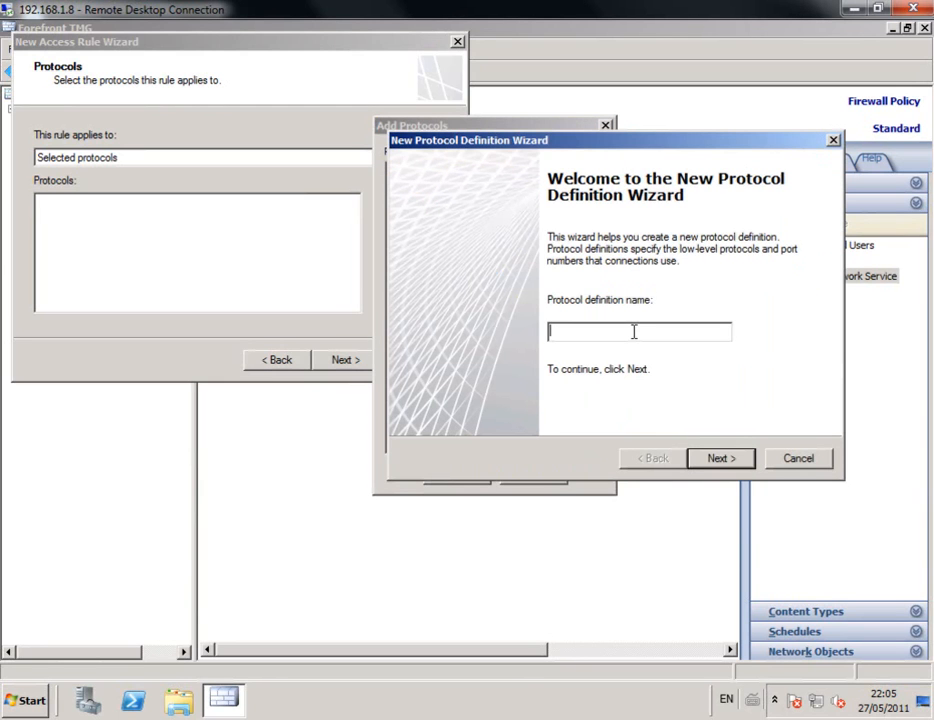
{"action": "type", "text": "Recce"}
{"action": "key", "text": "BackSpace"}
{"action": "key", "text": "BackSpace"}
{"action": "type", "text": "eita Net"}
{"action": "left_click", "coordinate": [722, 458]}
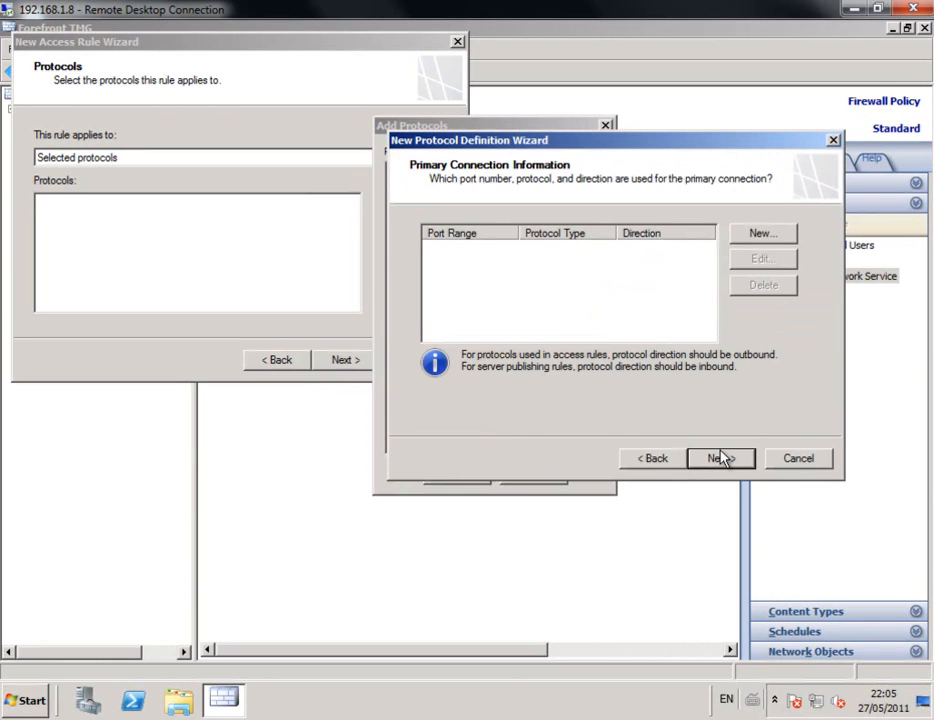
{"action": "left_click", "coordinate": [755, 236]}
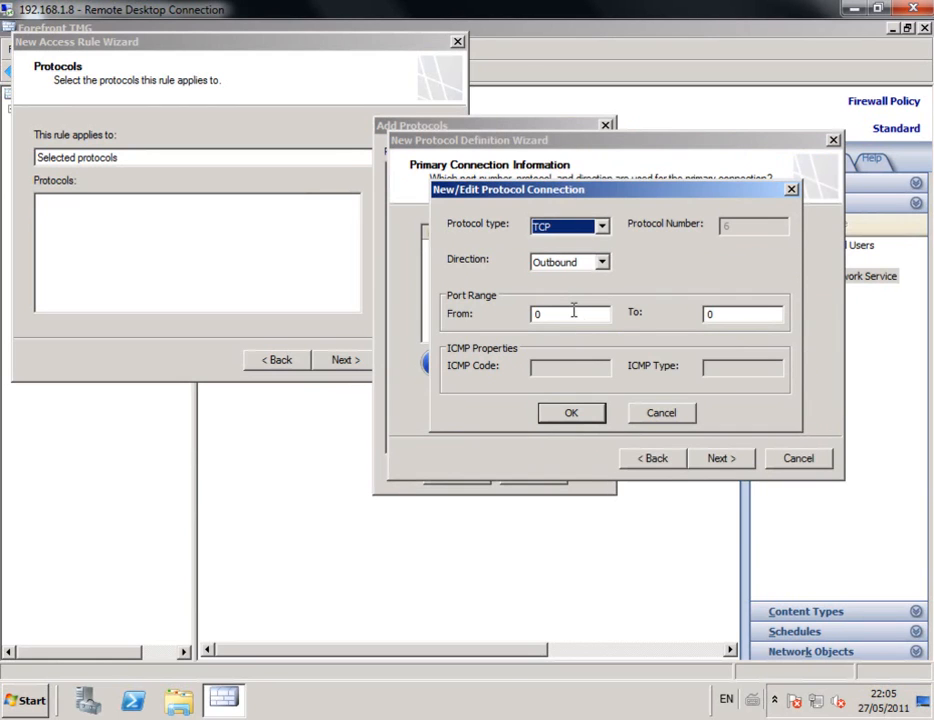
{"action": "double_click", "coordinate": [534, 314]}
{"action": "type", "text": "3456"}
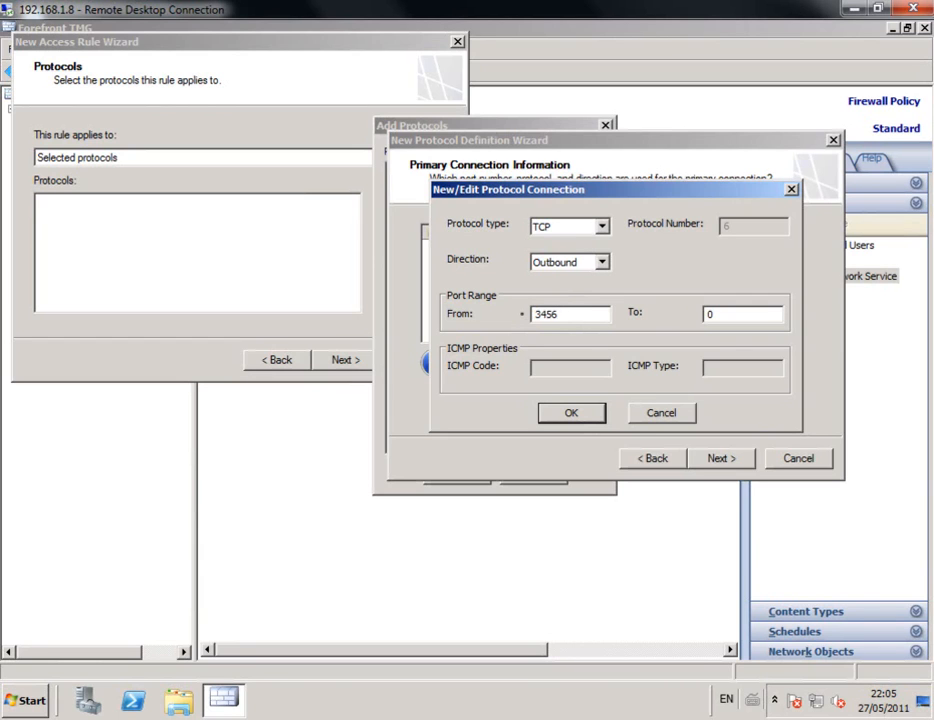
{"action": "left_click", "coordinate": [660, 414]}
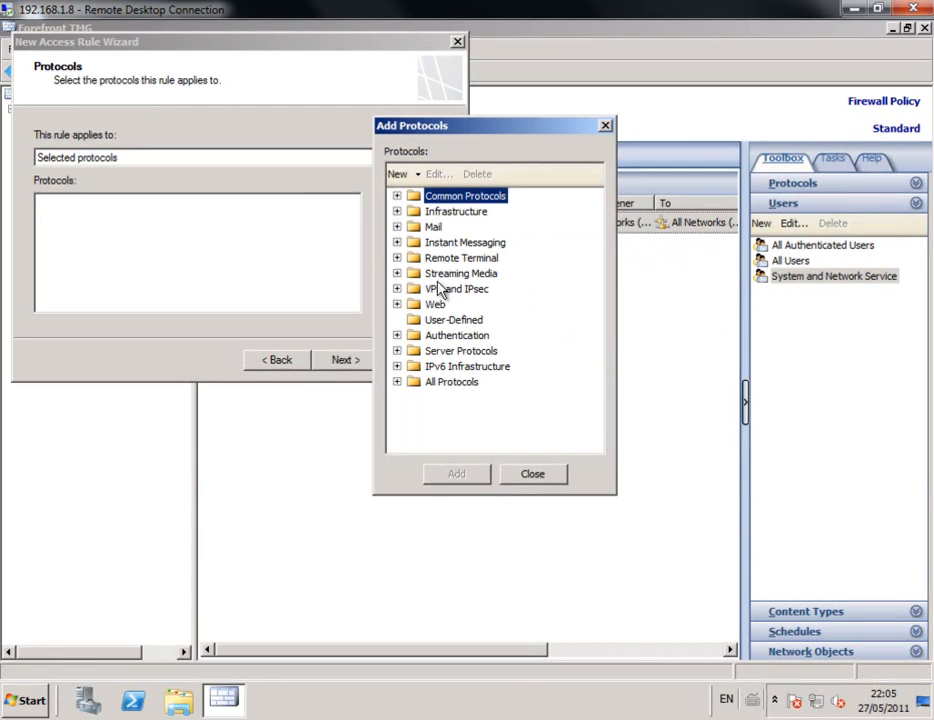
Step: Add HTTP and HTTPS from the Web group to the rule's protocols
{"action": "left_click", "coordinate": [398, 305]}
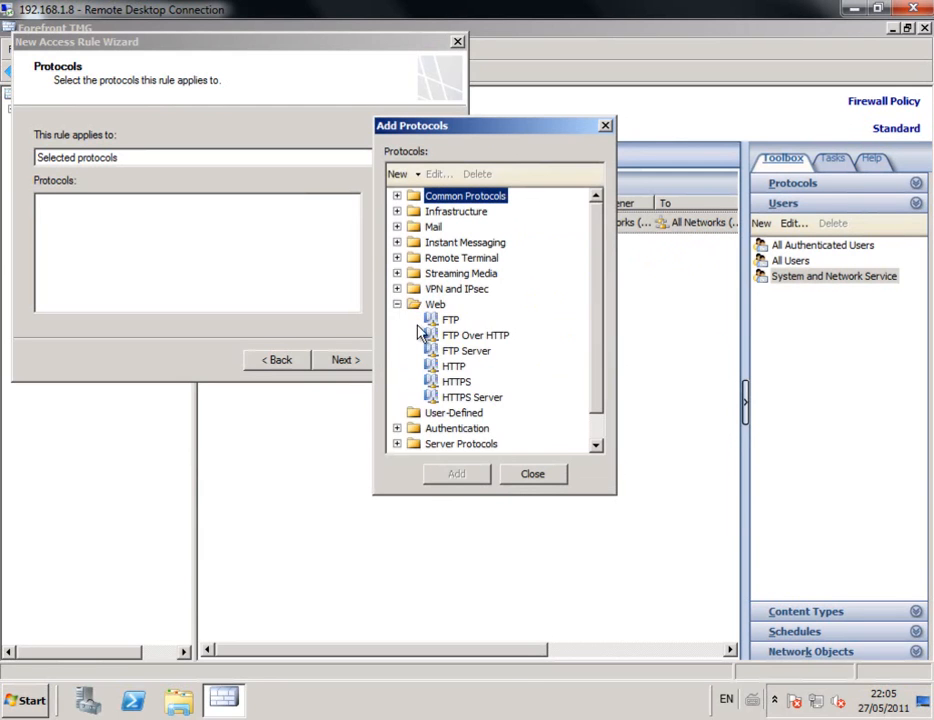
{"action": "double_click", "coordinate": [454, 367]}
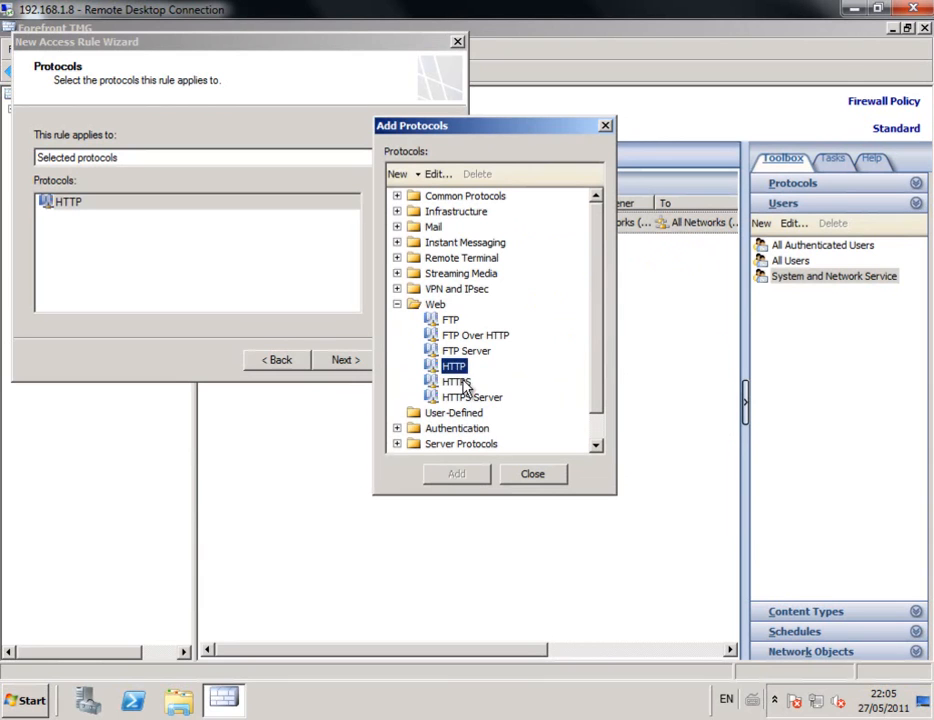
{"action": "double_click", "coordinate": [458, 383]}
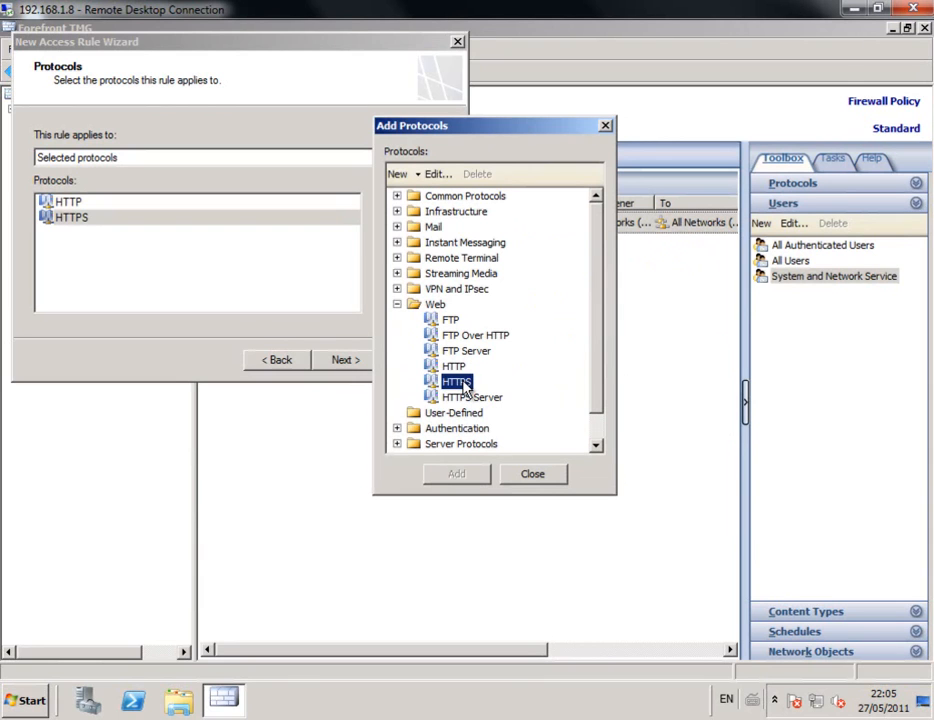
{"action": "left_click", "coordinate": [527, 472]}
{"action": "left_click", "coordinate": [346, 360]}
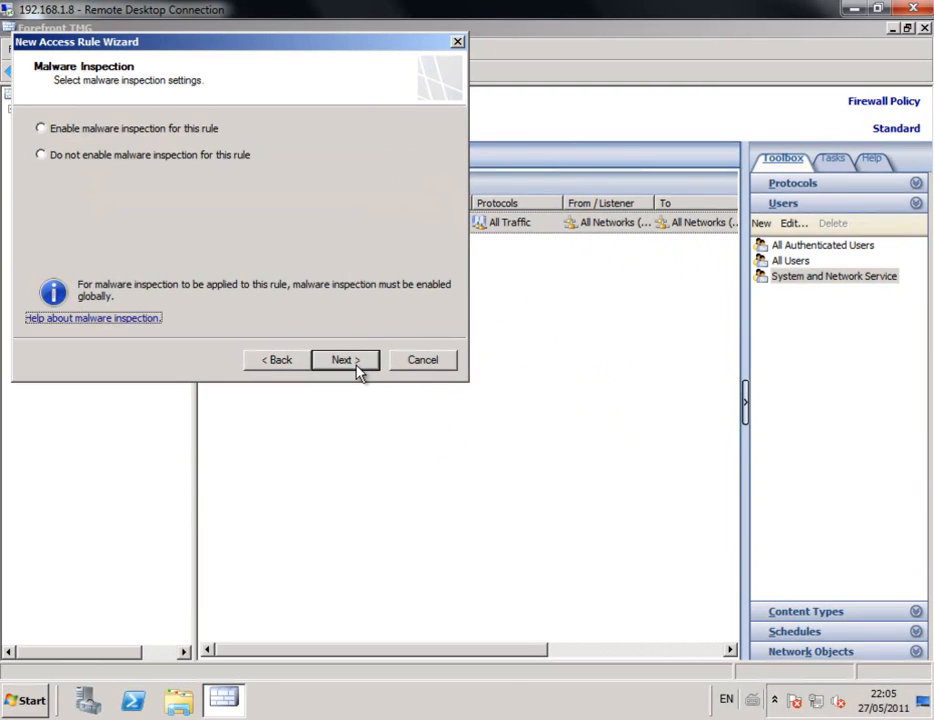
Step: Enable malware inspection and add the Internal network as the rule's source
{"action": "left_click", "coordinate": [118, 134]}
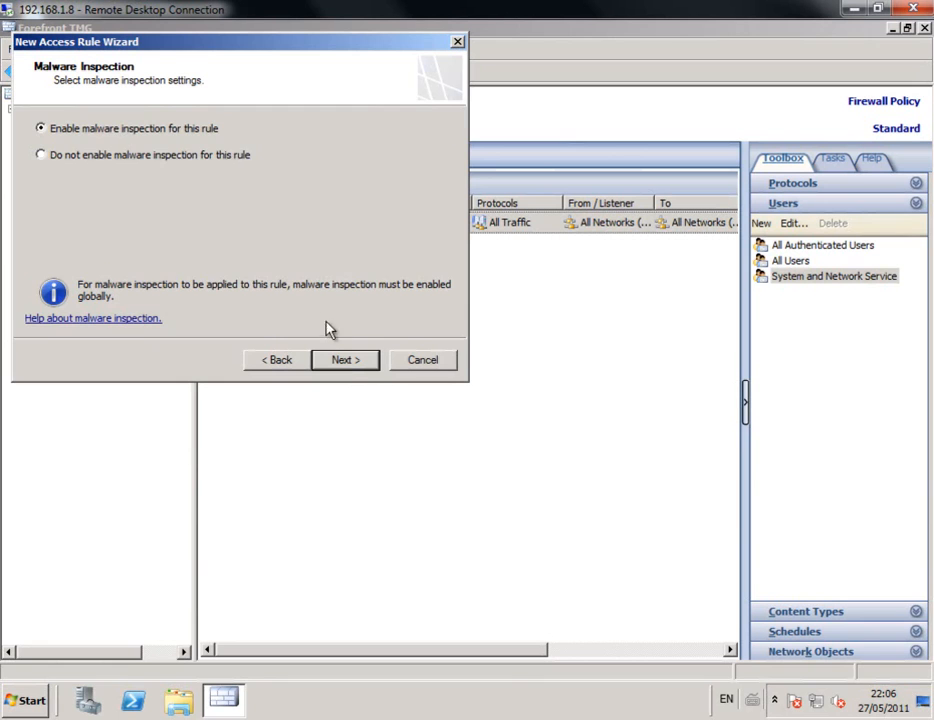
{"action": "left_click", "coordinate": [344, 359]}
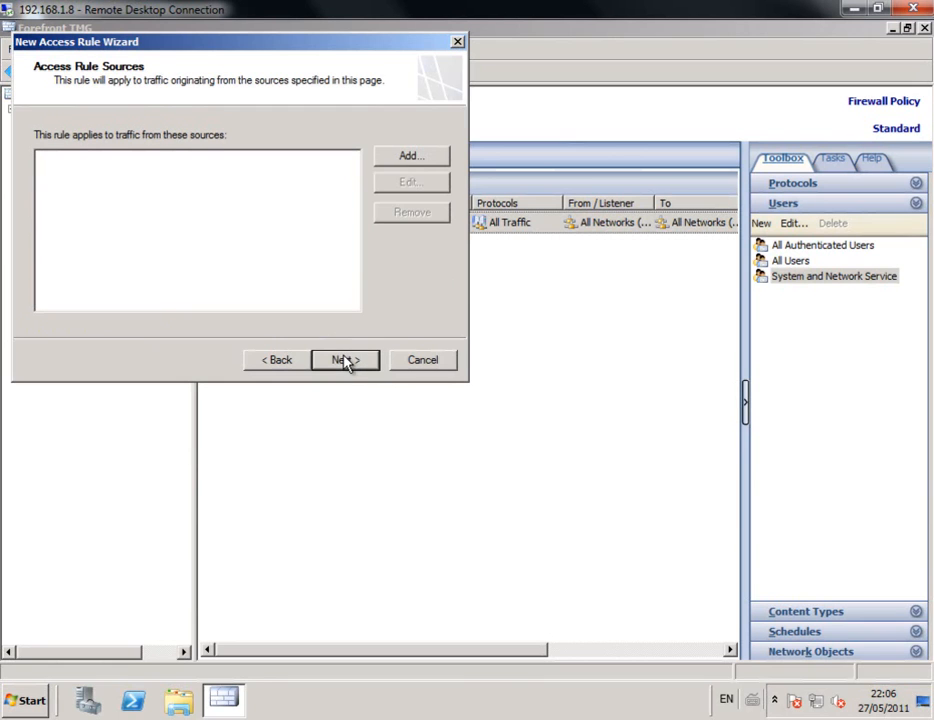
{"action": "left_click", "coordinate": [416, 156]}
{"action": "left_click", "coordinate": [397, 197]}
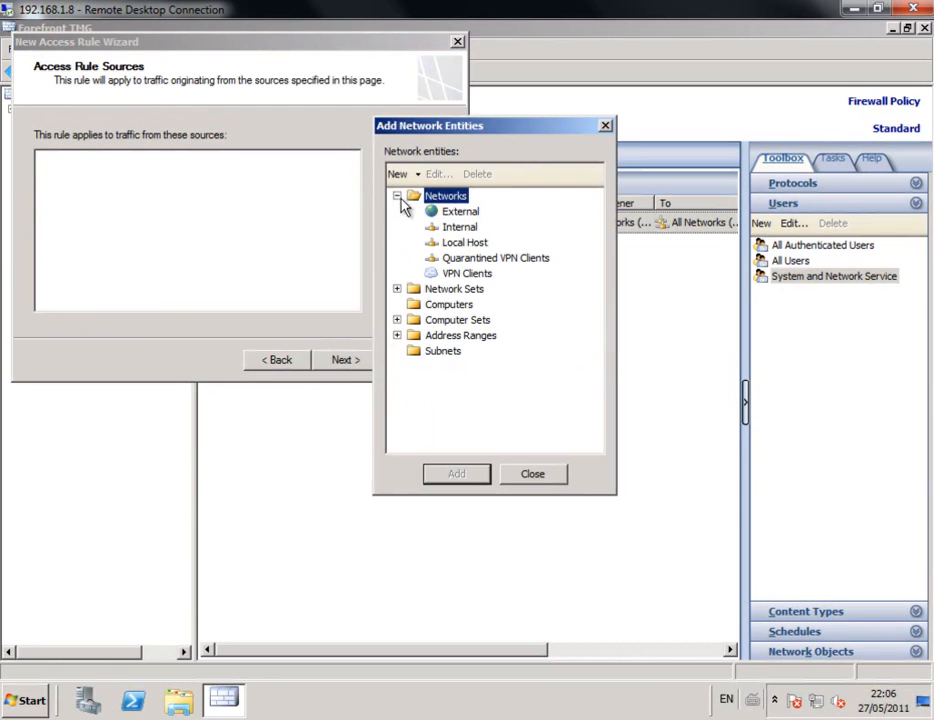
{"action": "double_click", "coordinate": [462, 228]}
{"action": "left_click", "coordinate": [510, 473]}
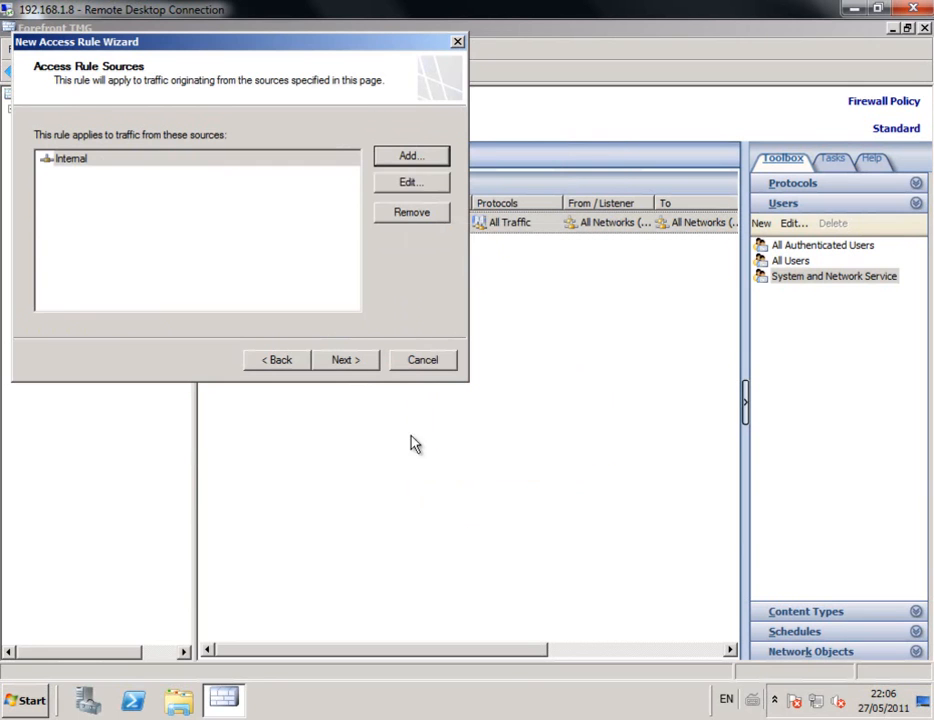
Step: Add the External network as the rule's destination
{"action": "left_click", "coordinate": [352, 362]}
{"action": "left_click", "coordinate": [416, 160]}
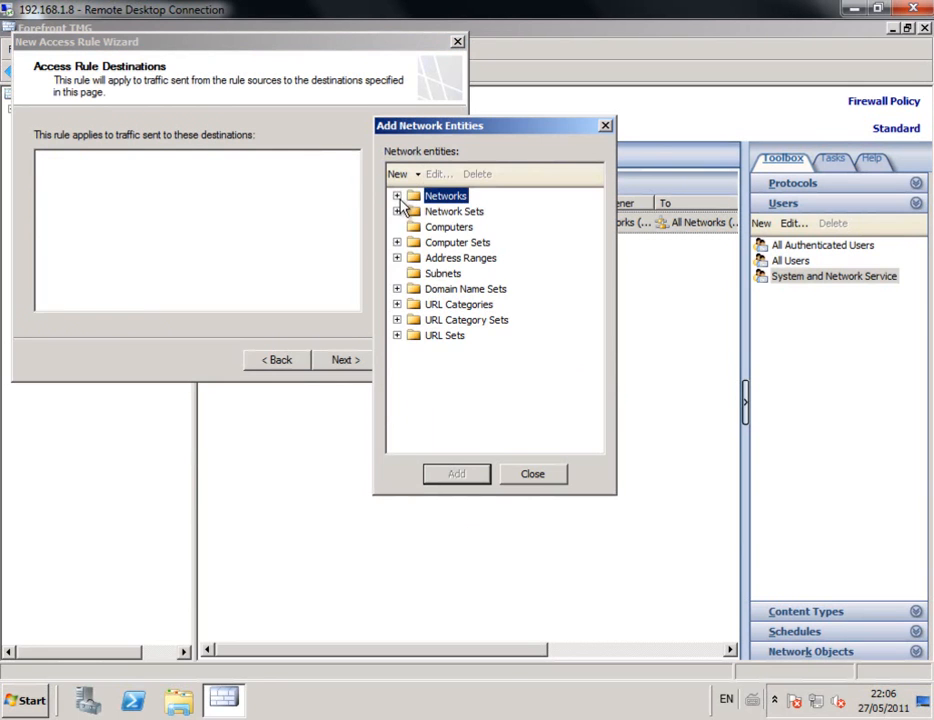
{"action": "left_click", "coordinate": [397, 197]}
{"action": "double_click", "coordinate": [458, 212]}
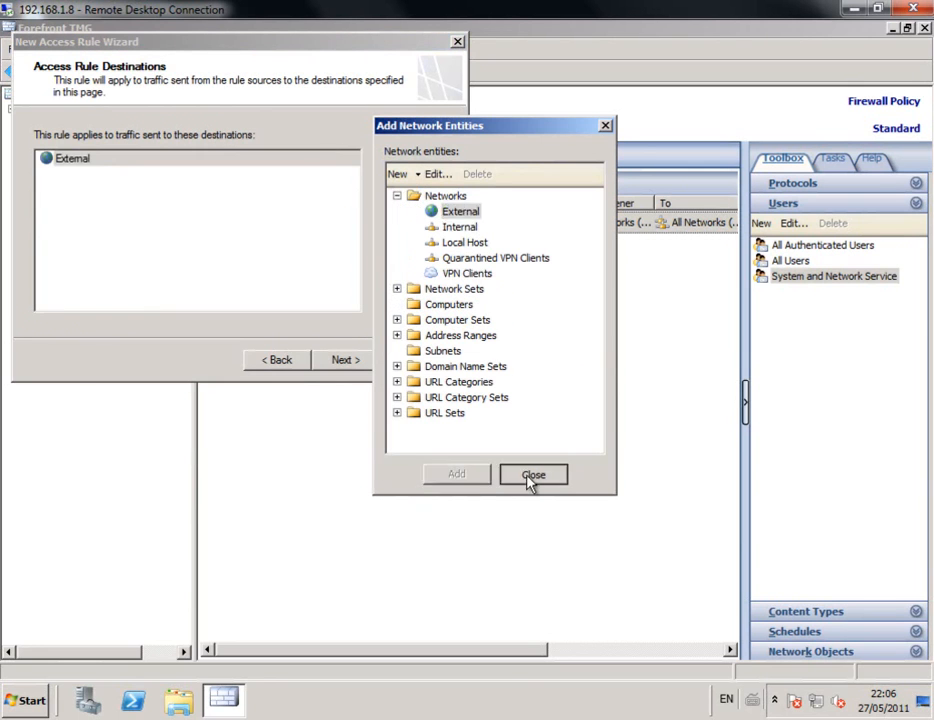
{"action": "left_click", "coordinate": [530, 476]}
Step: Keep All Users, finish the Acesso a Internet rule, and start applying changes
{"action": "left_click", "coordinate": [363, 366]}
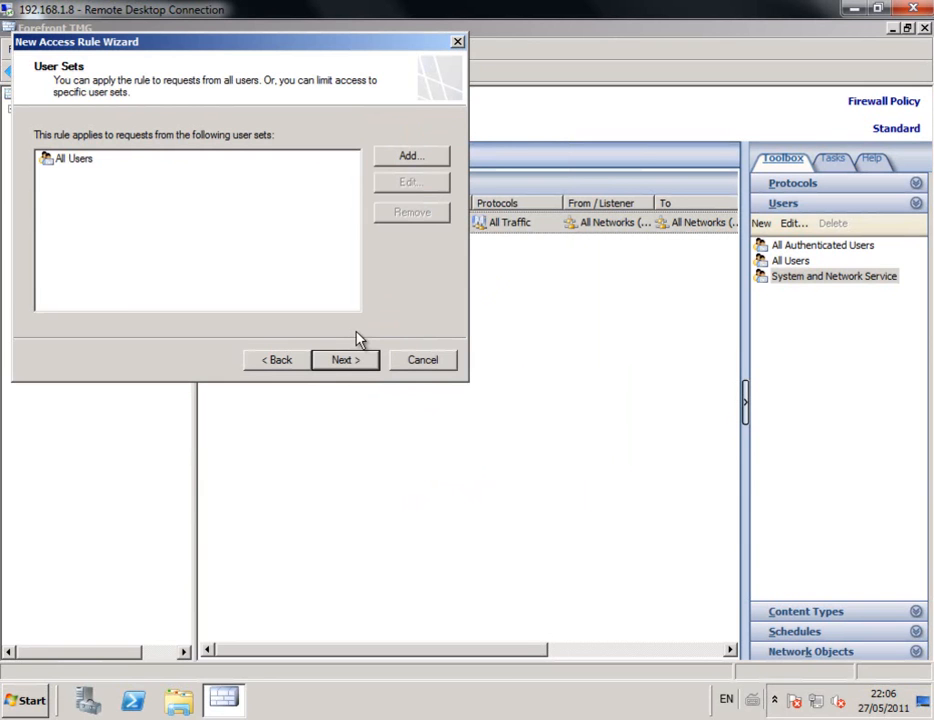
{"action": "left_click", "coordinate": [369, 366]}
{"action": "left_click", "coordinate": [369, 366]}
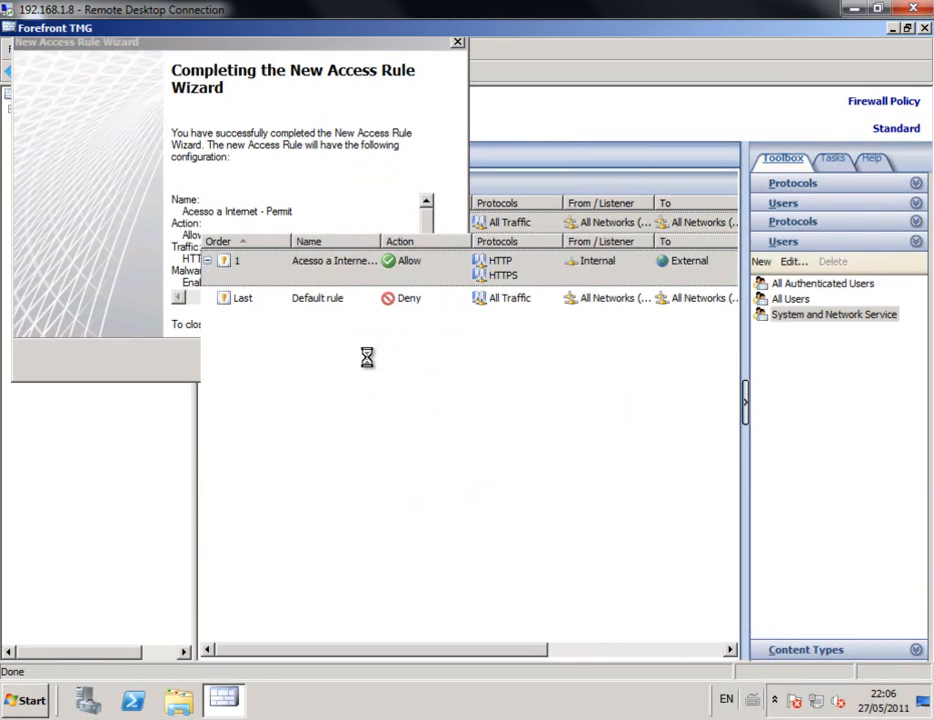
{"action": "left_click", "coordinate": [268, 163]}
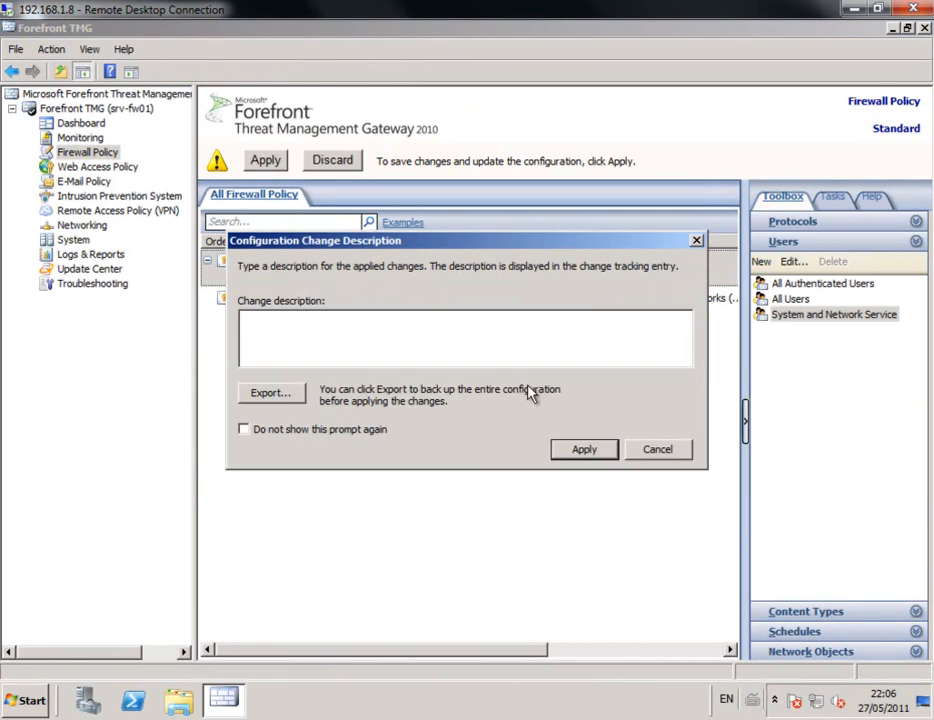
Step: Confirm applying the configuration and close the completed saving window
{"action": "left_click", "coordinate": [592, 450]}
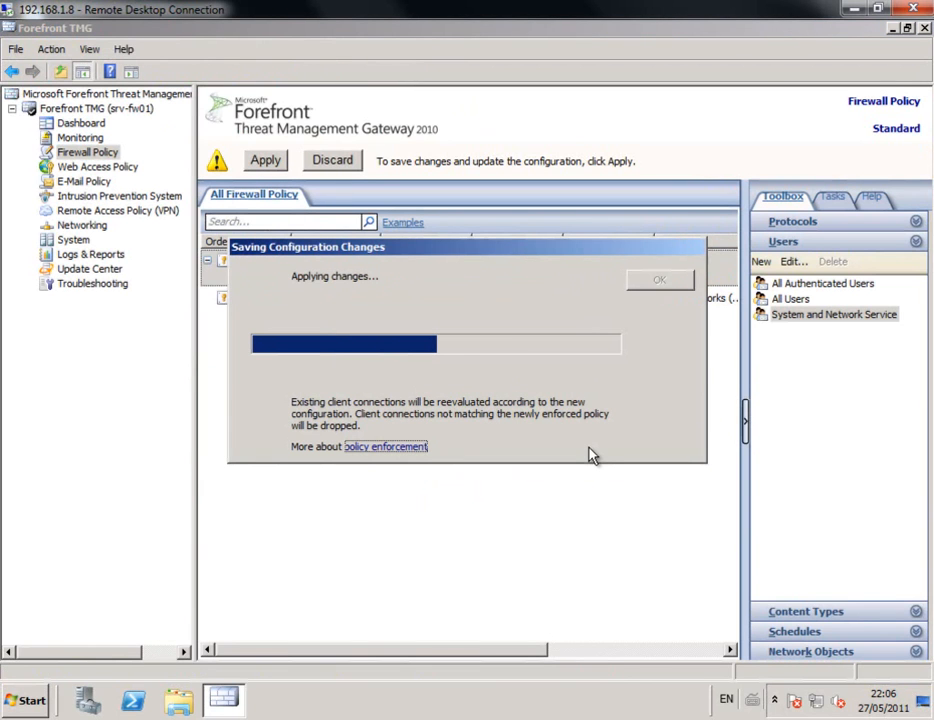
{"action": "left_click", "coordinate": [652, 281]}
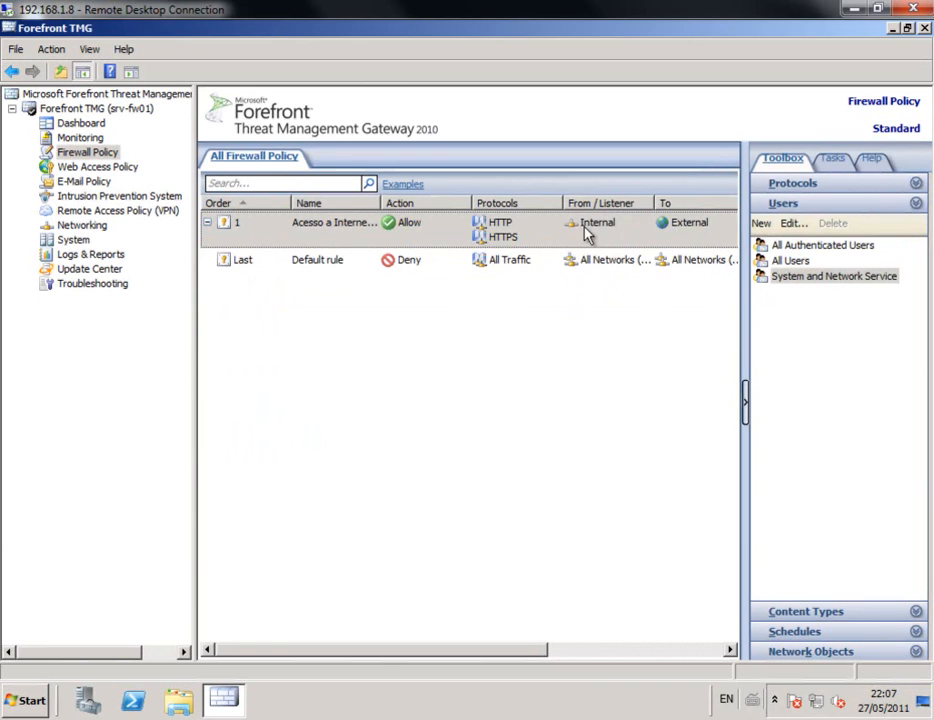
{"action": "left_click_drag", "start_coordinate": [517, 648], "coordinate": [411, 650]}
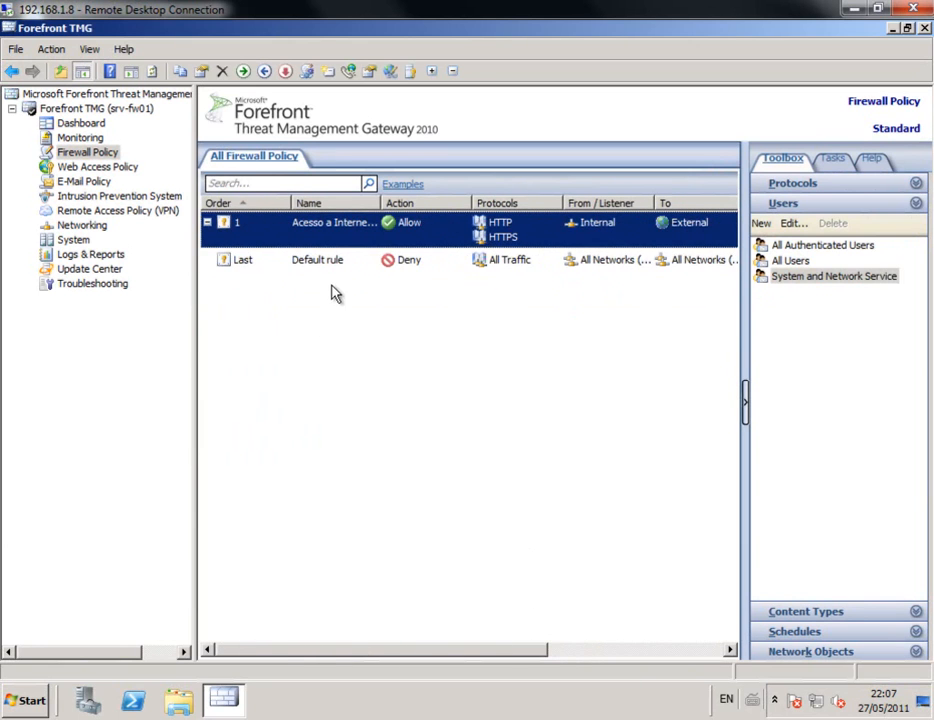
Step: From the Acesso a Internet rule's Users settings, launch the New User Set Wizard
{"action": "double_click", "coordinate": [327, 233]}
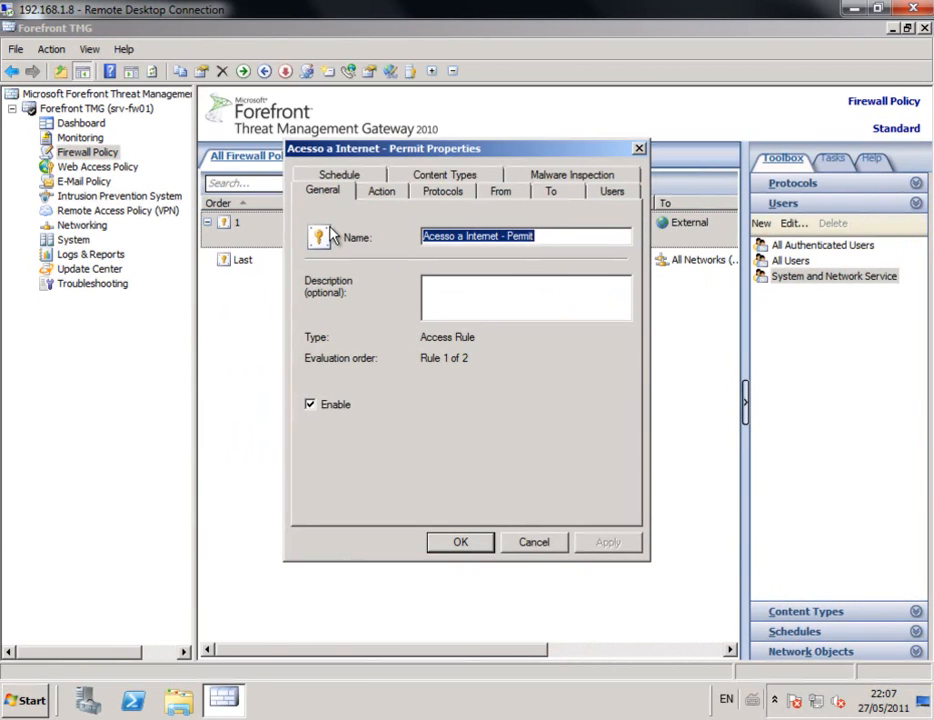
{"action": "left_click", "coordinate": [612, 192]}
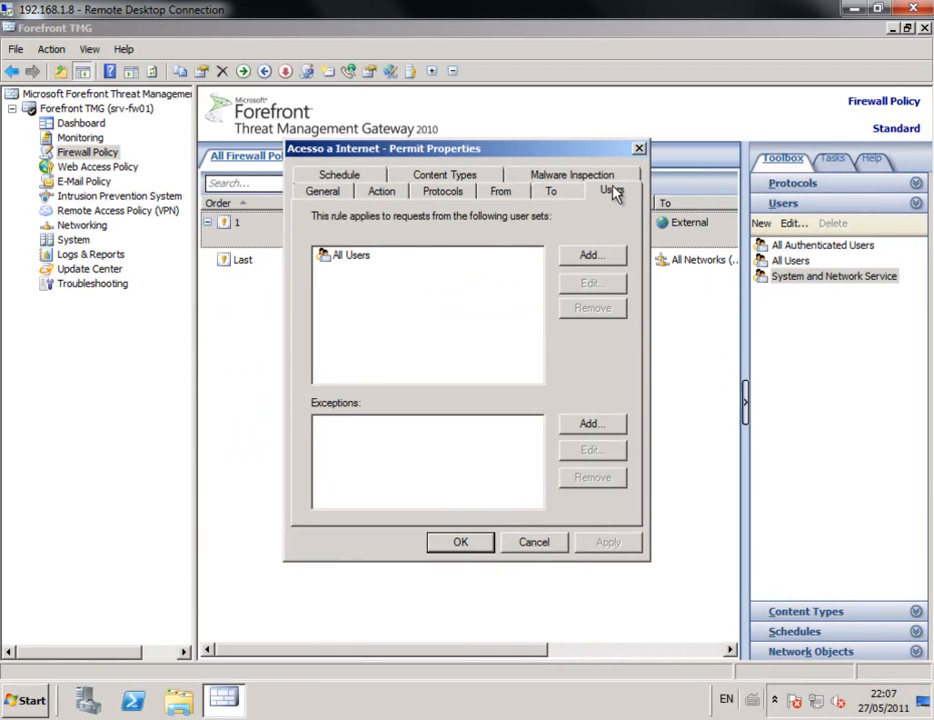
{"action": "left_click", "coordinate": [605, 424]}
{"action": "left_click", "coordinate": [584, 317]}
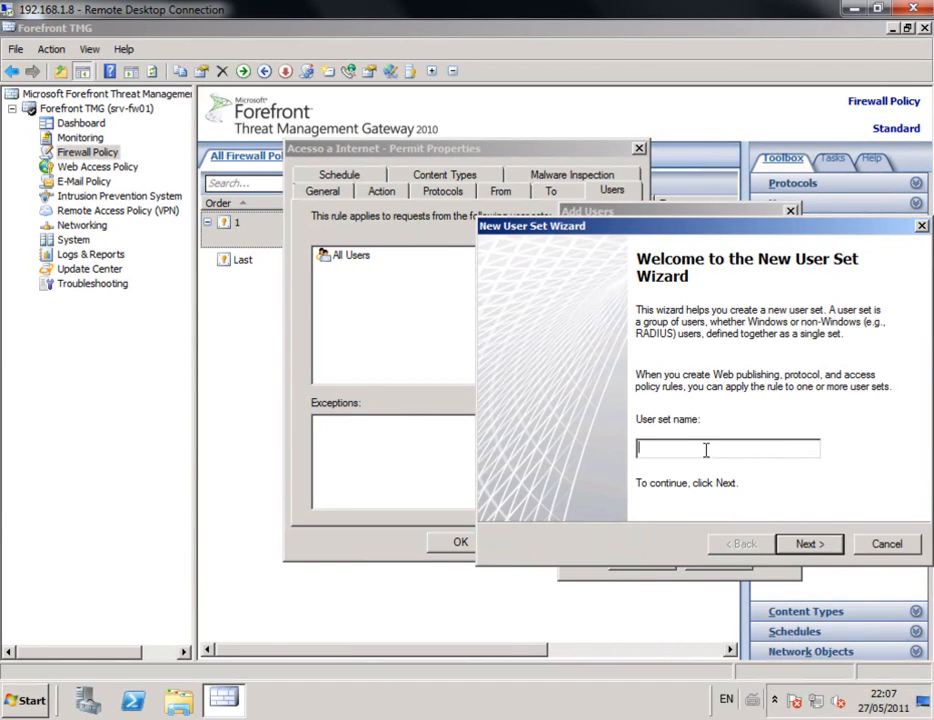
Step: Name the user set 'Bloqueio de Internet' and set the user search location to contoso.com
{"action": "type", "text": "Bloqueio de Internet"}
{"action": "left_click", "coordinate": [816, 548]}
{"action": "left_click", "coordinate": [864, 356]}
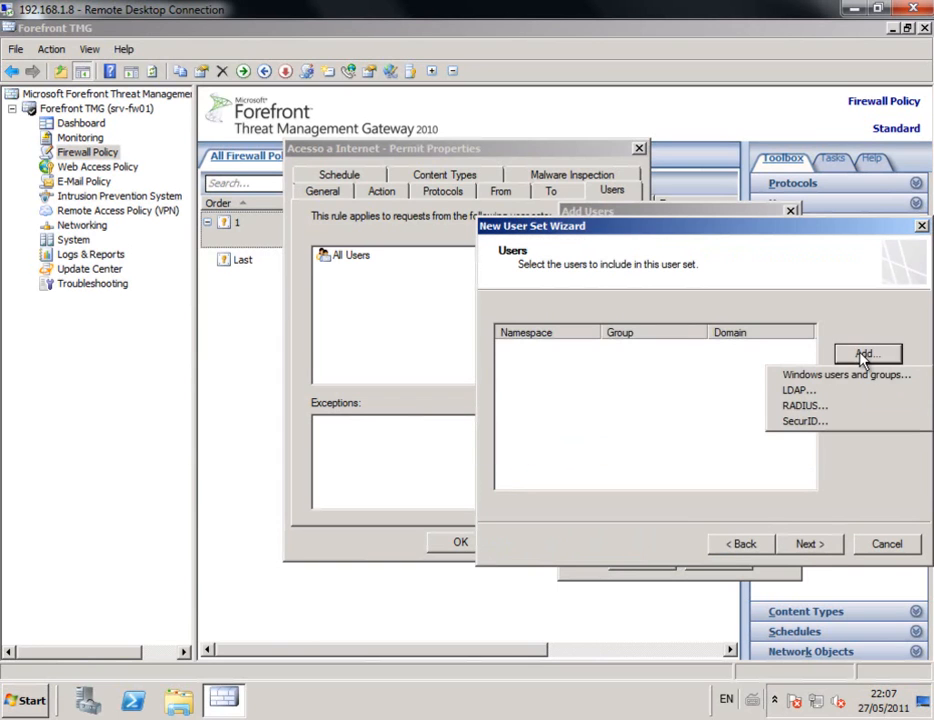
{"action": "left_click", "coordinate": [805, 375]}
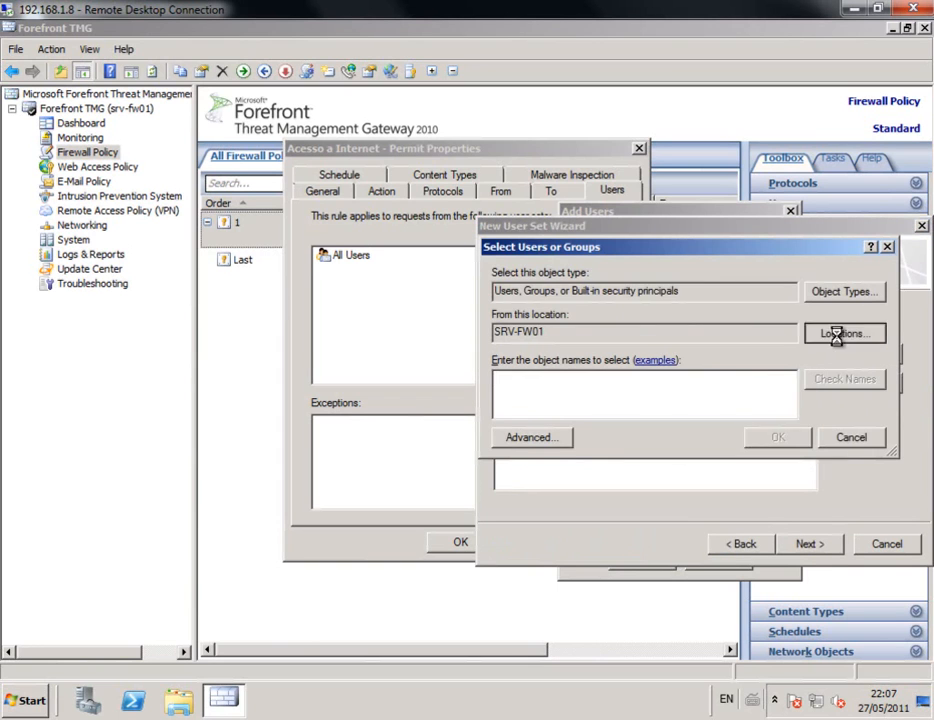
{"action": "left_click", "coordinate": [840, 333]}
{"action": "double_click", "coordinate": [570, 355]}
{"action": "left_click", "coordinate": [580, 372]}
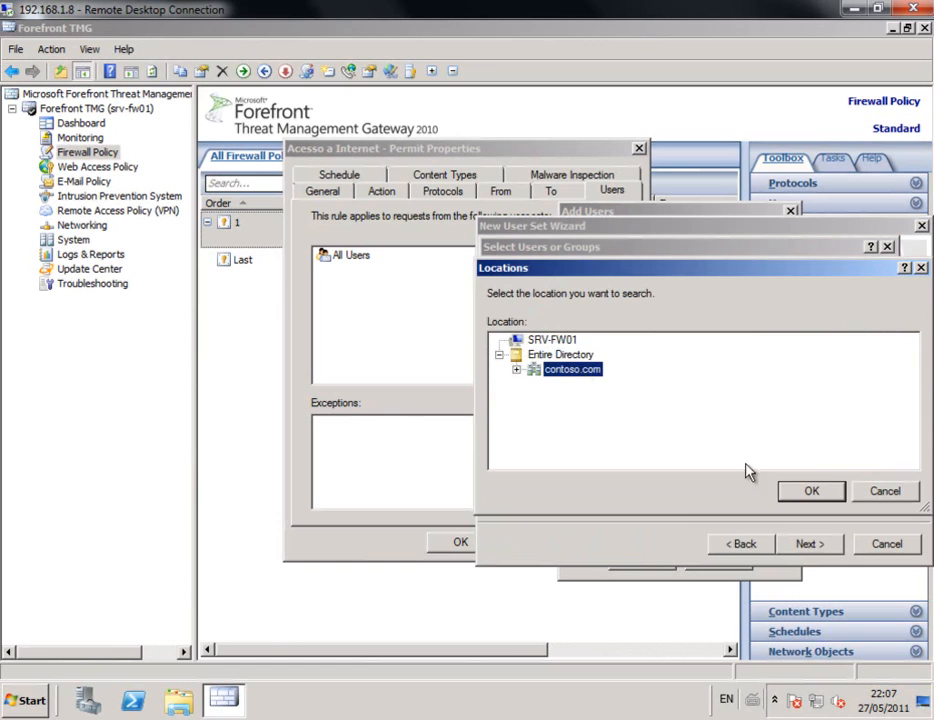
{"action": "left_click", "coordinate": [811, 491]}
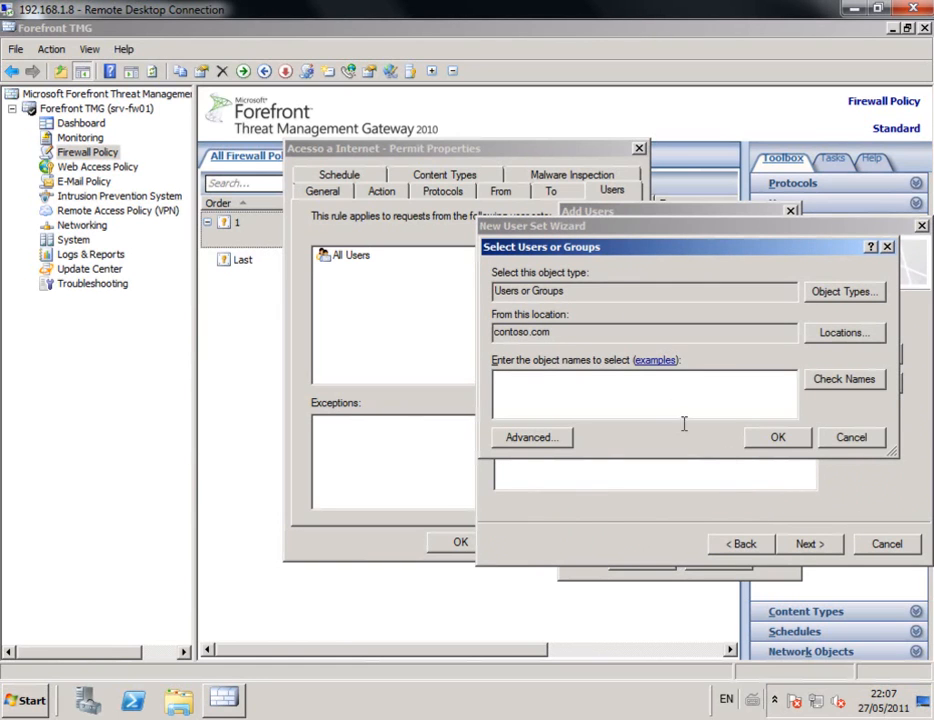
Step: Cancel the user selection and finish creating the Bloqueio de Internet user set
{"action": "left_click", "coordinate": [877, 445]}
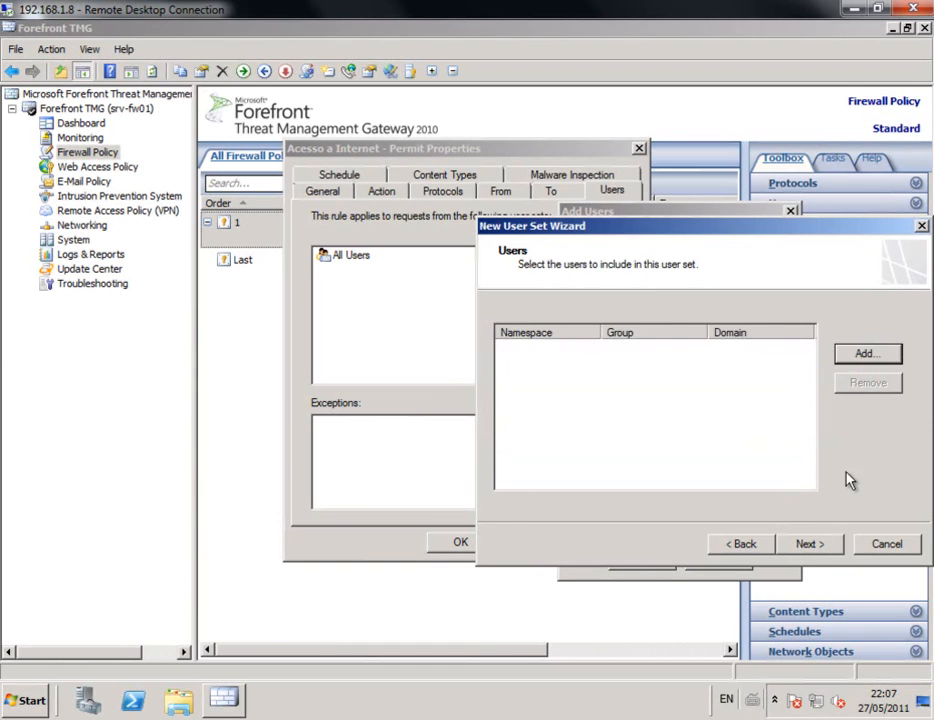
{"action": "left_click", "coordinate": [809, 543]}
{"action": "left_click", "coordinate": [809, 543]}
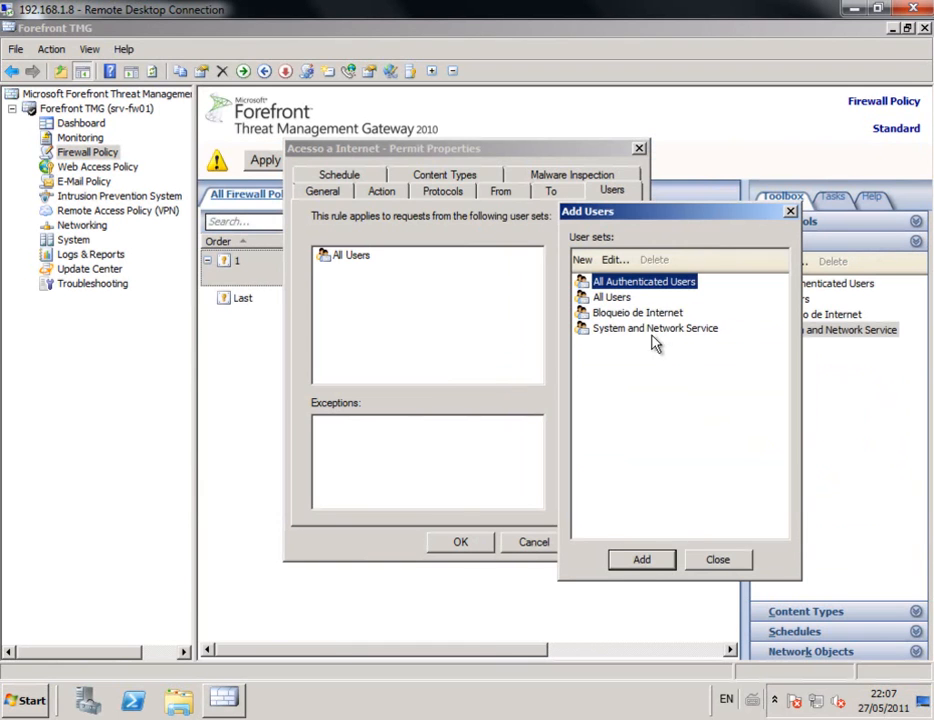
Step: Add Bloqueio de Internet as an exception and replace All Users with All Authenticated Users
{"action": "double_click", "coordinate": [640, 314]}
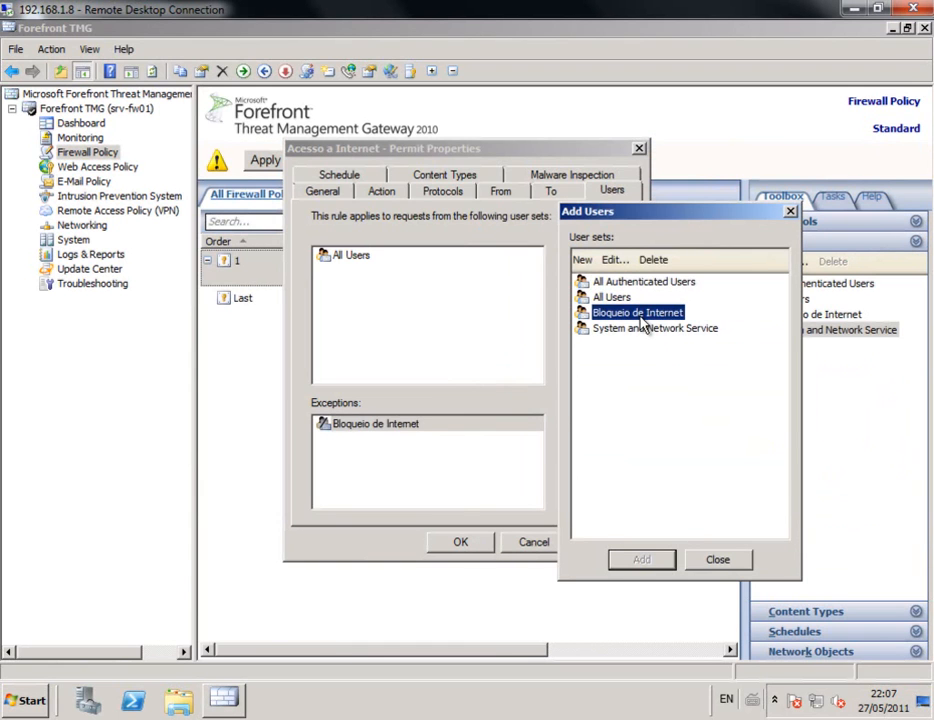
{"action": "left_click", "coordinate": [718, 560]}
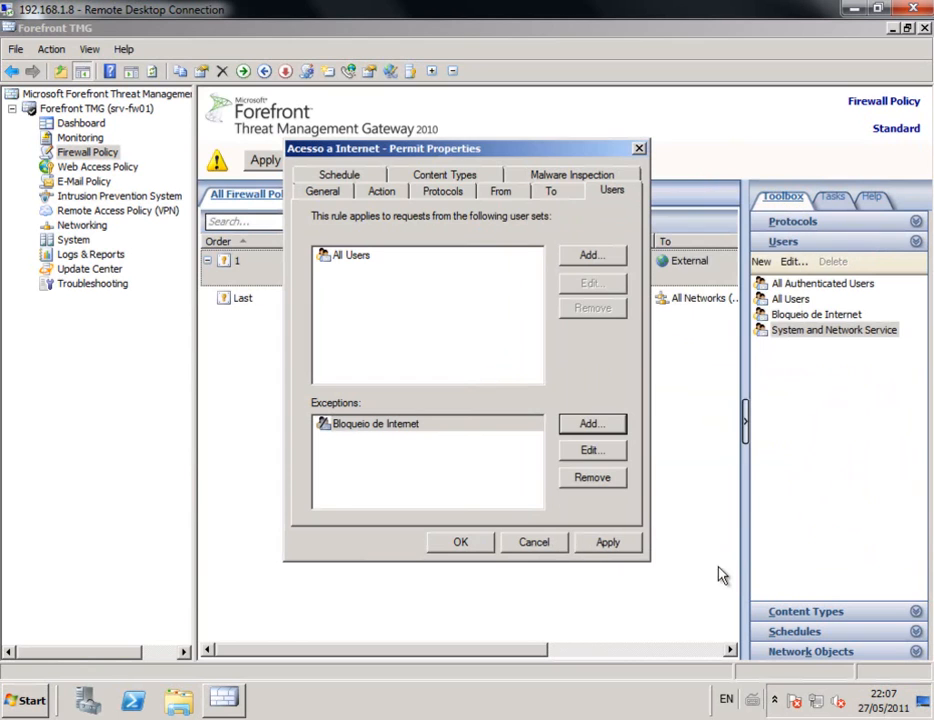
{"action": "left_click", "coordinate": [354, 262]}
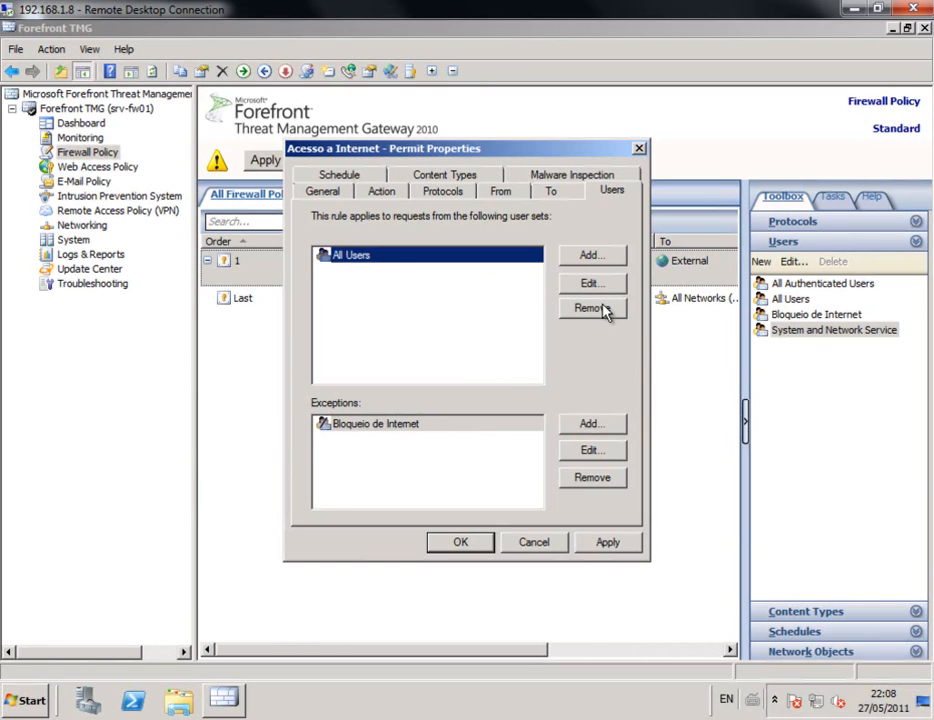
{"action": "left_click", "coordinate": [601, 309]}
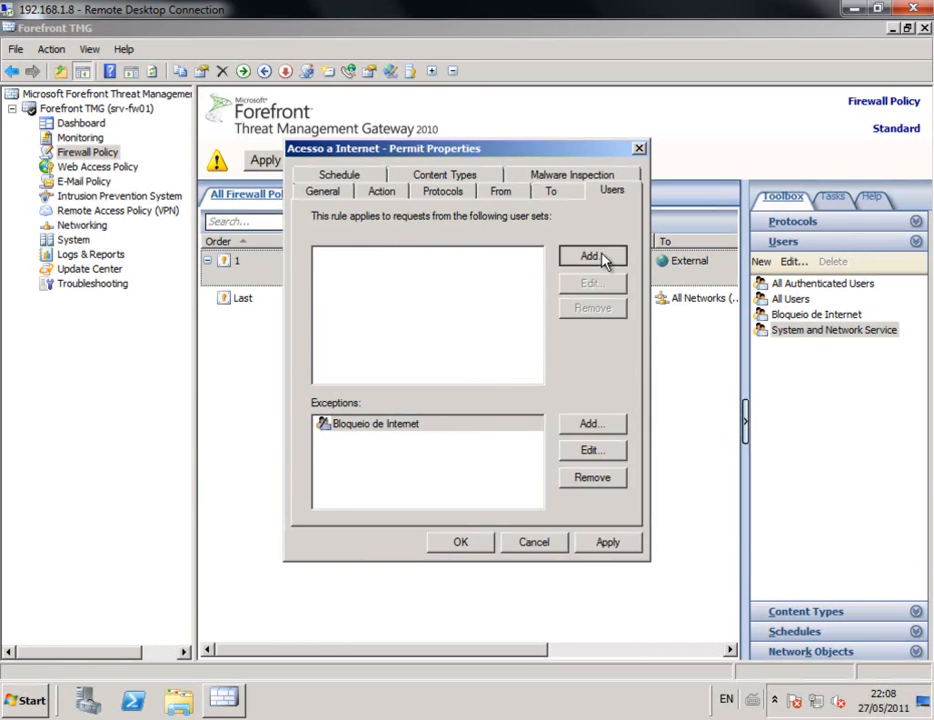
{"action": "left_click", "coordinate": [600, 255]}
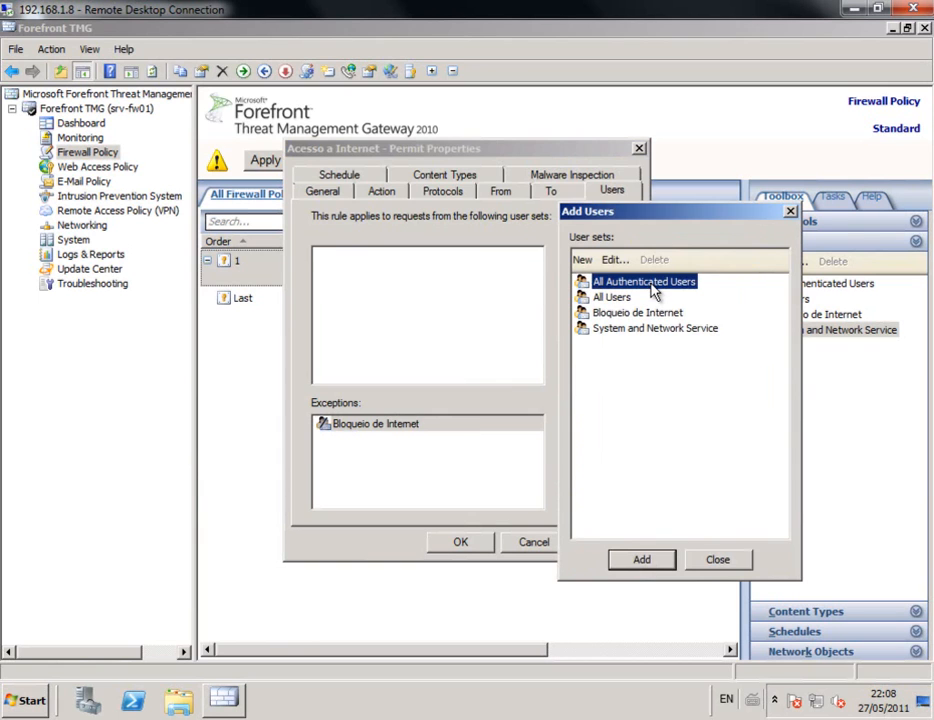
{"action": "double_click", "coordinate": [655, 288]}
{"action": "left_click", "coordinate": [695, 561]}
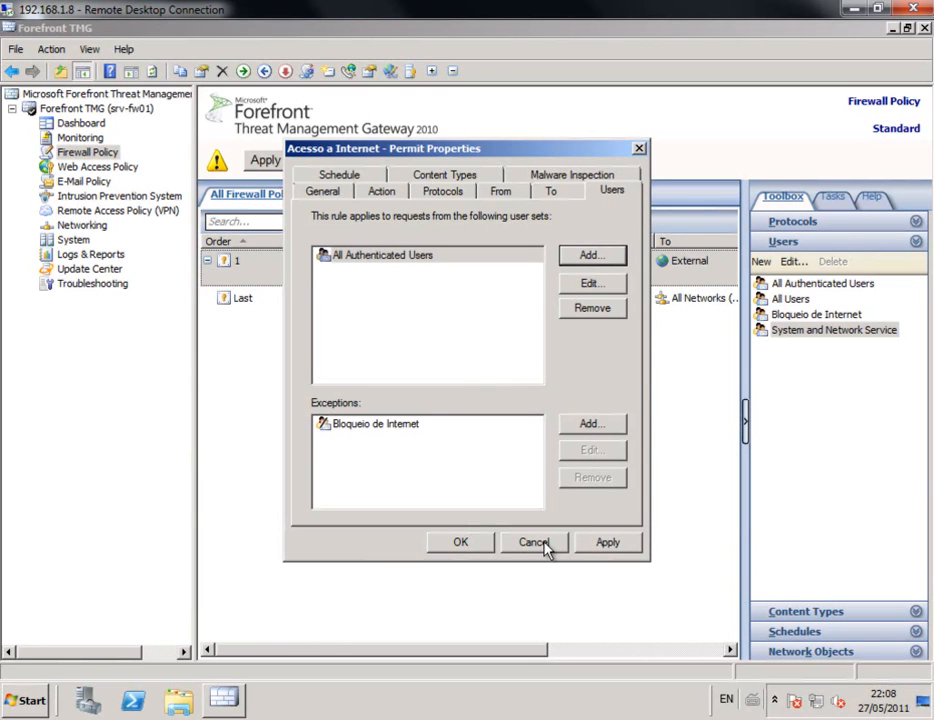
{"action": "left_click", "coordinate": [462, 542]}
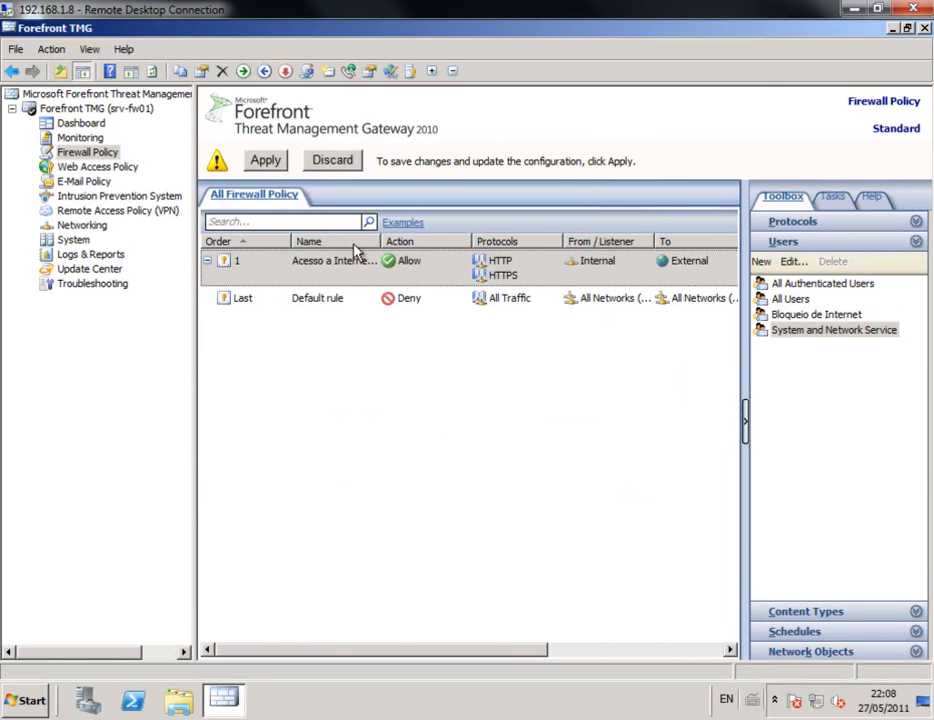
Step: Apply the configuration changes and dismiss the save confirmation
{"action": "left_click", "coordinate": [267, 161]}
{"action": "left_click", "coordinate": [601, 451]}
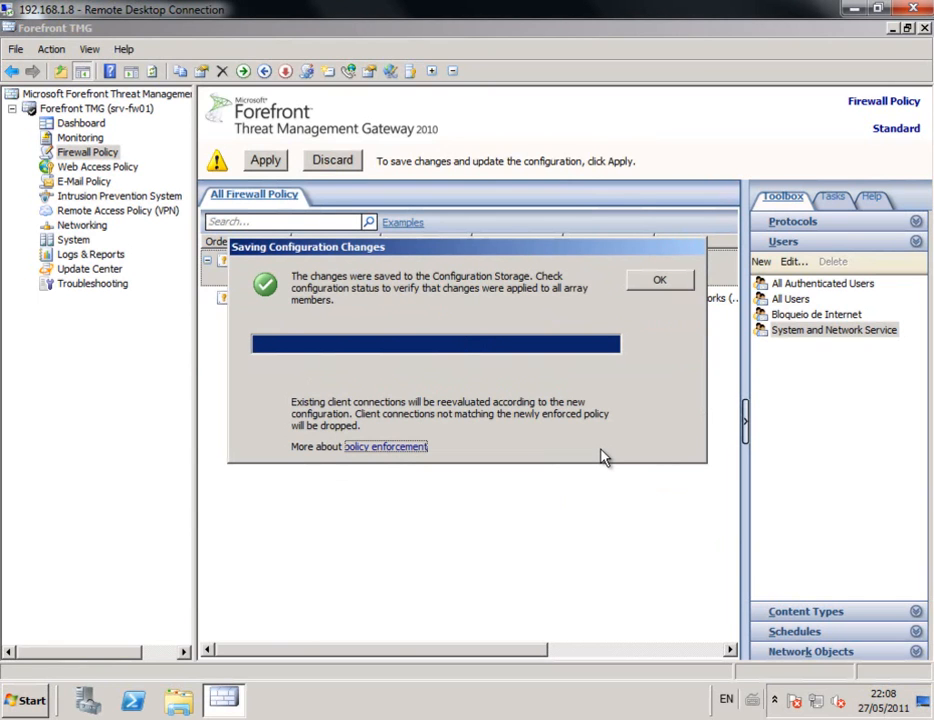
{"action": "left_click", "coordinate": [660, 283]}
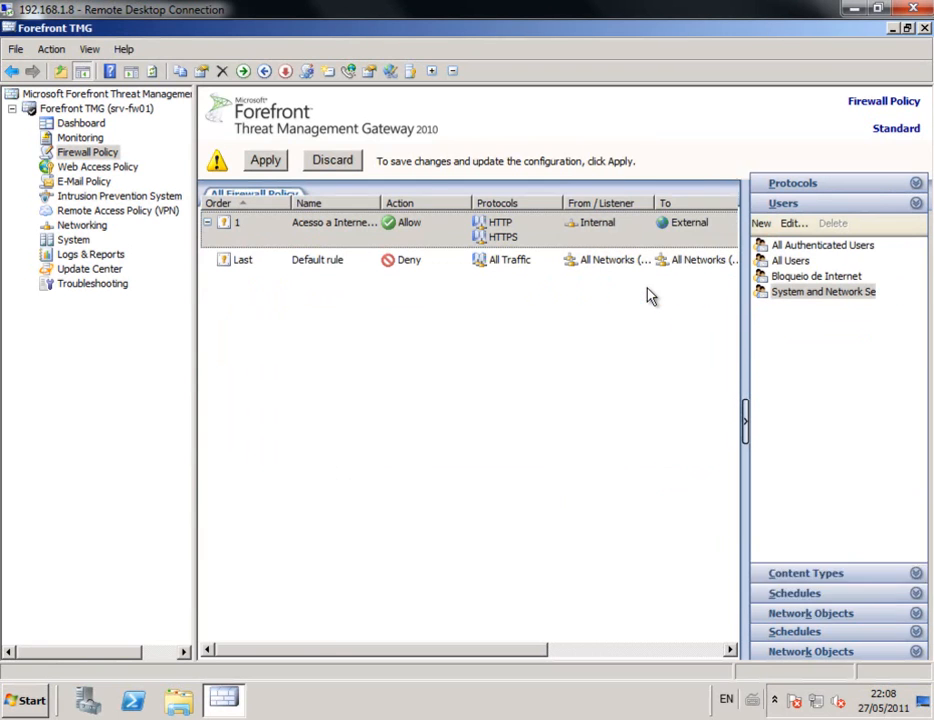
Step: Create a Deny access rule named 'Bloqueio de Sites' covering all outbound traffic
{"action": "right_click", "coordinate": [85, 154]}
{"action": "mouse_move", "coordinate": [153, 230]}
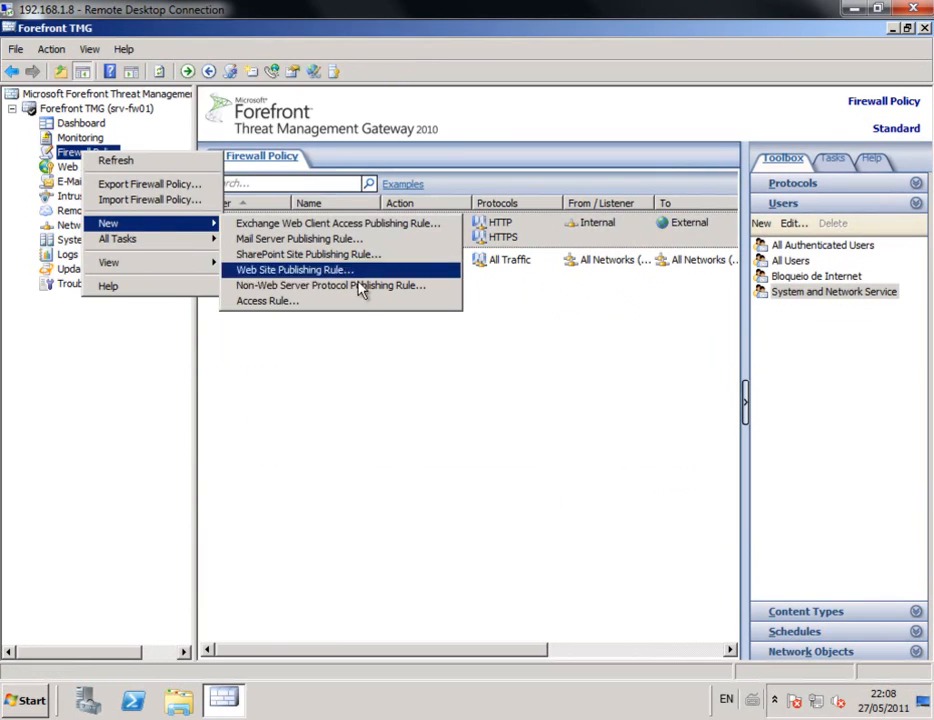
{"action": "left_click", "coordinate": [352, 302]}
{"action": "type", "text": "B"}
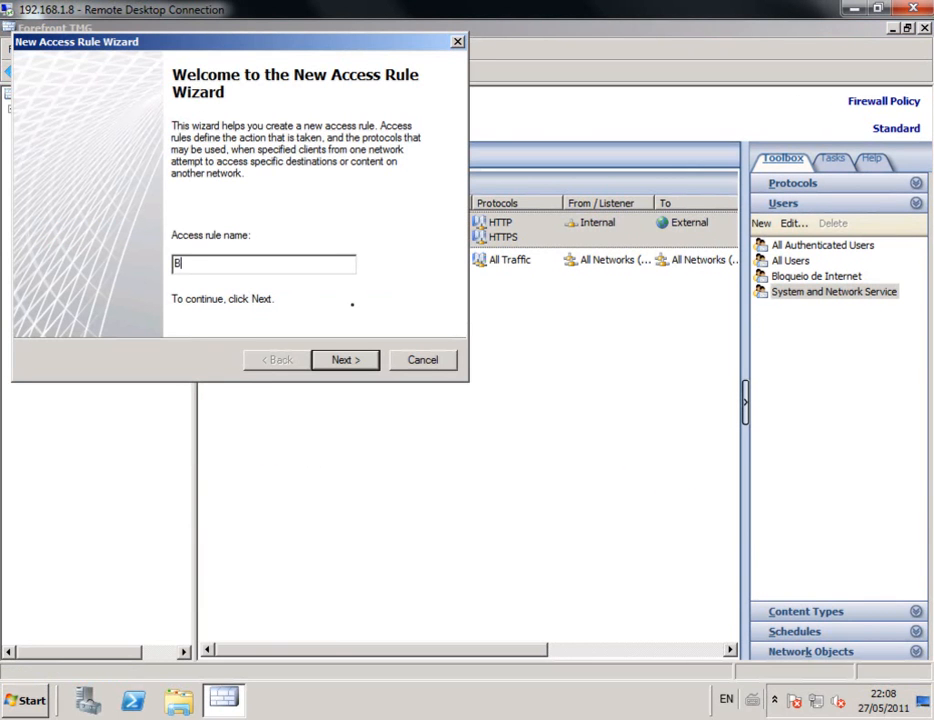
{"action": "type", "text": "loqueio de Sites"}
{"action": "left_click", "coordinate": [349, 365]}
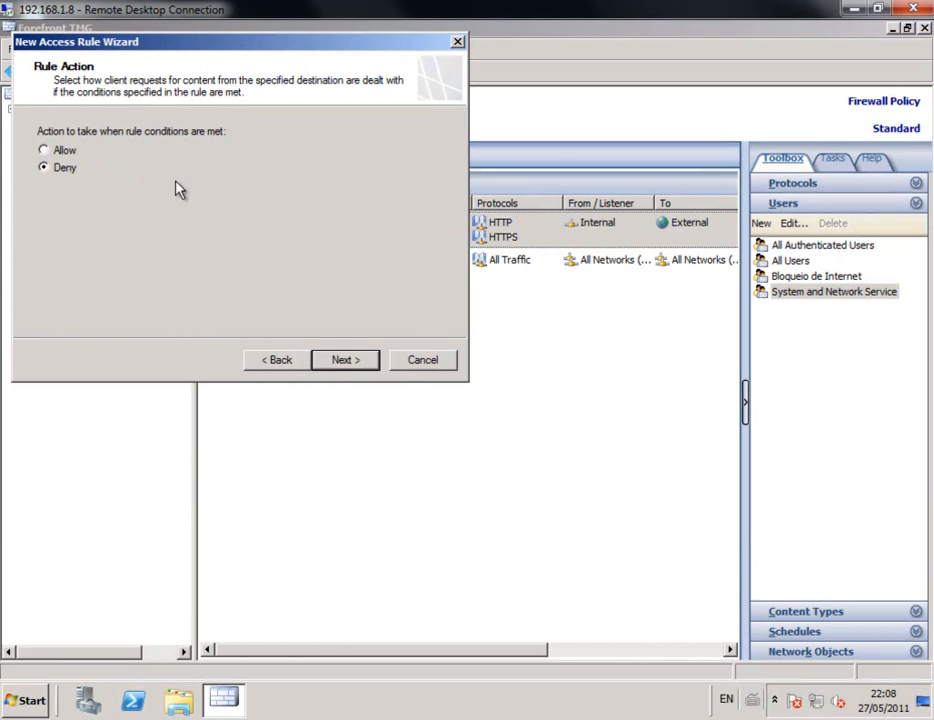
{"action": "left_click", "coordinate": [354, 367]}
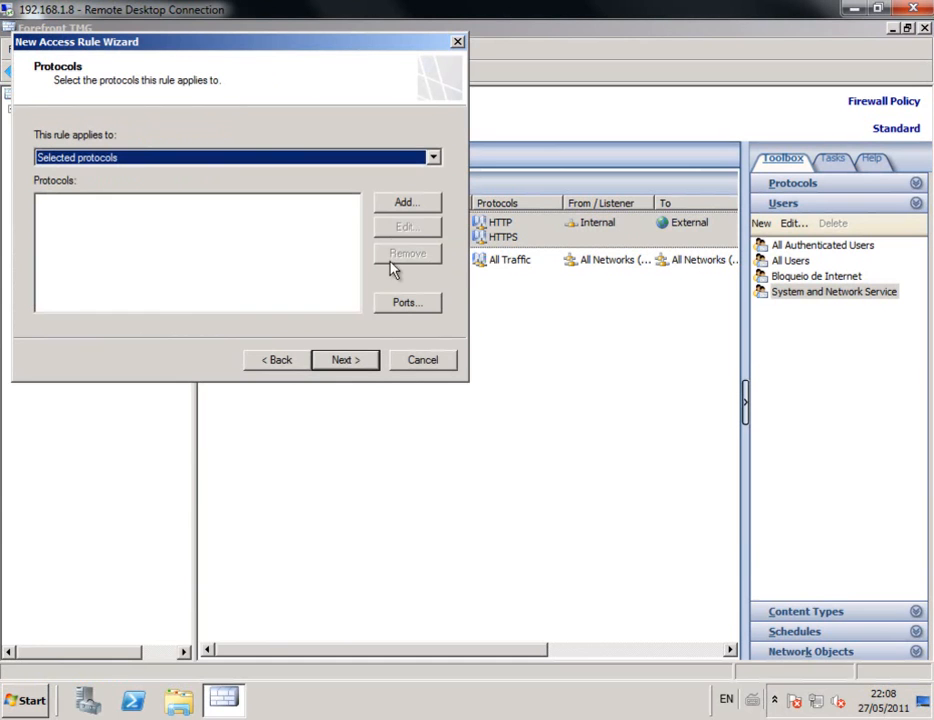
{"action": "left_click", "coordinate": [394, 162]}
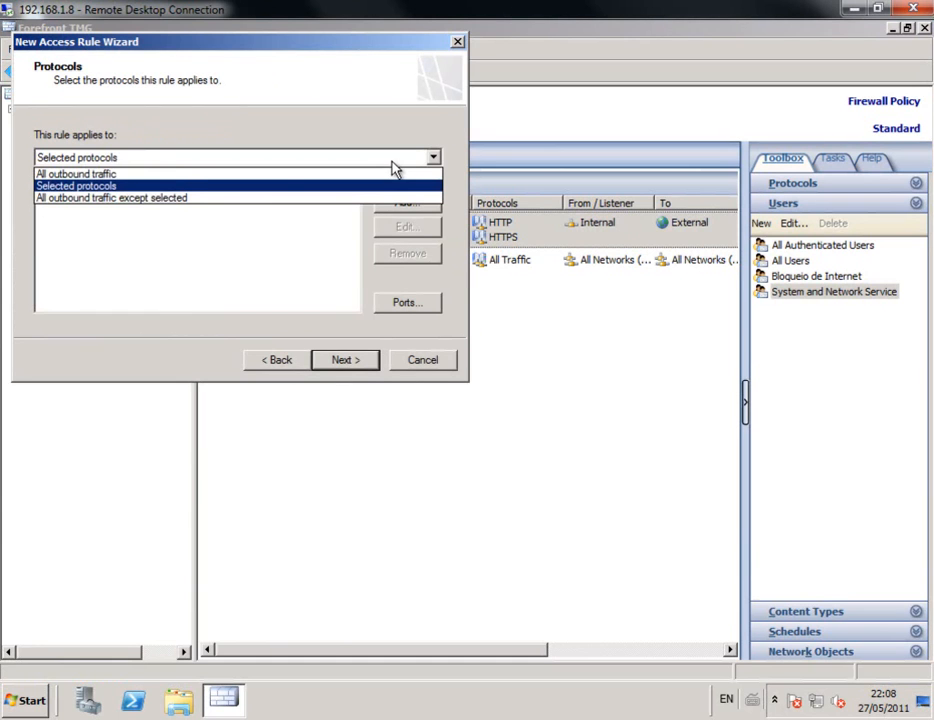
{"action": "left_click", "coordinate": [377, 178]}
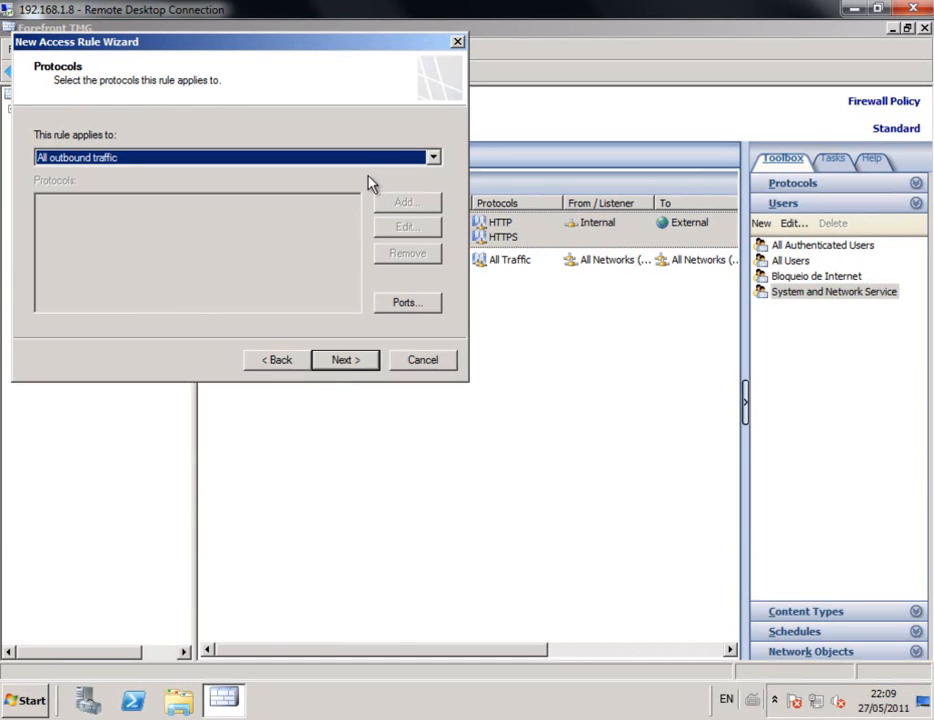
Step: Add the Internal network as the rule's source
{"action": "left_click", "coordinate": [358, 364]}
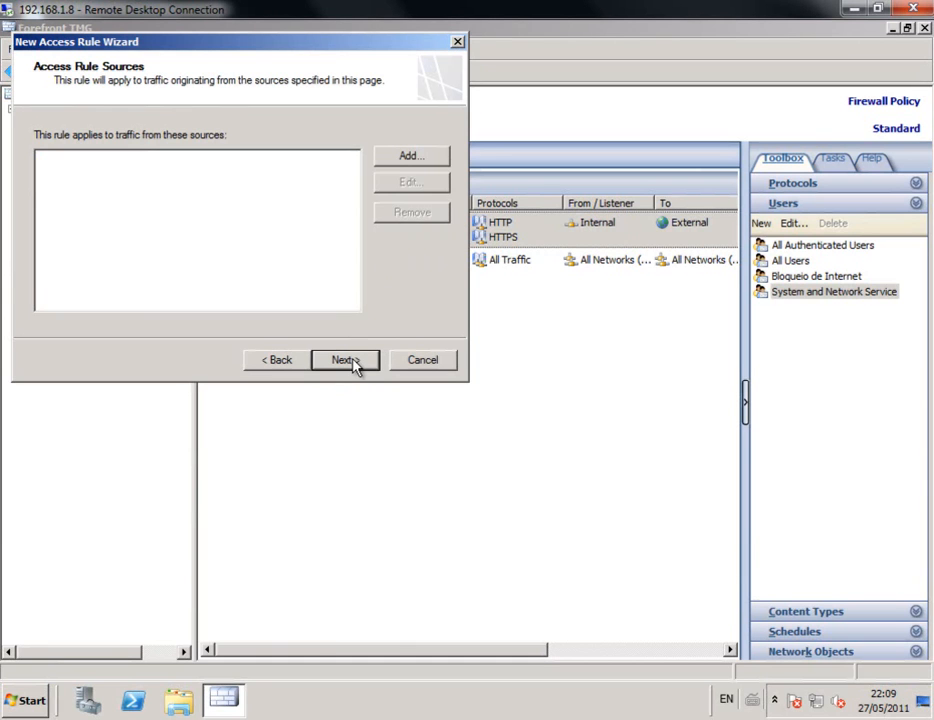
{"action": "left_click", "coordinate": [408, 158]}
{"action": "left_click", "coordinate": [397, 196]}
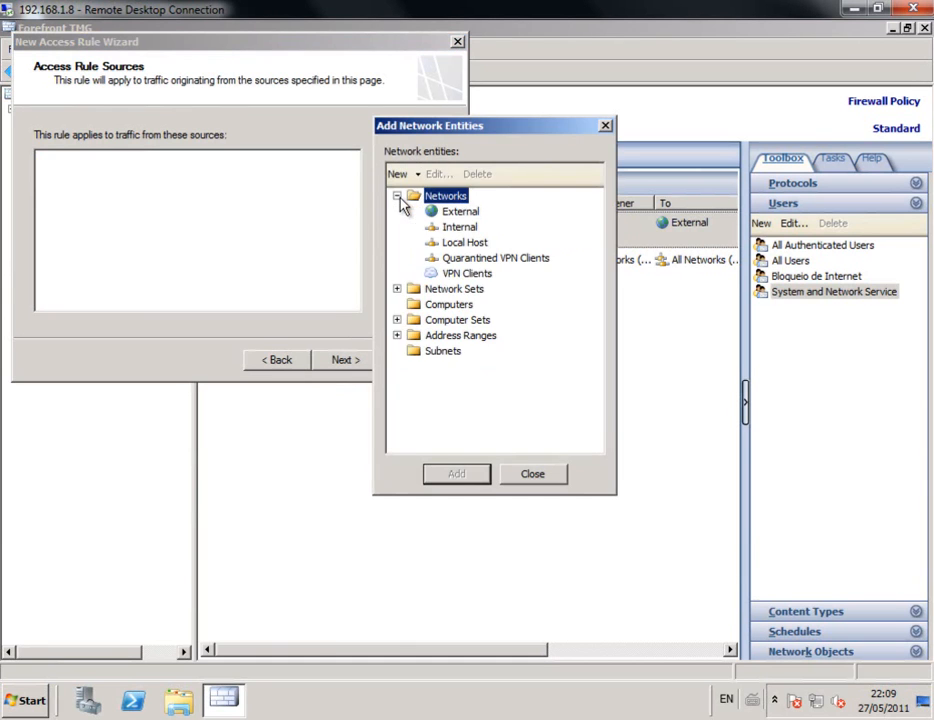
{"action": "double_click", "coordinate": [455, 227]}
{"action": "left_click", "coordinate": [533, 475]}
{"action": "left_click", "coordinate": [368, 363]}
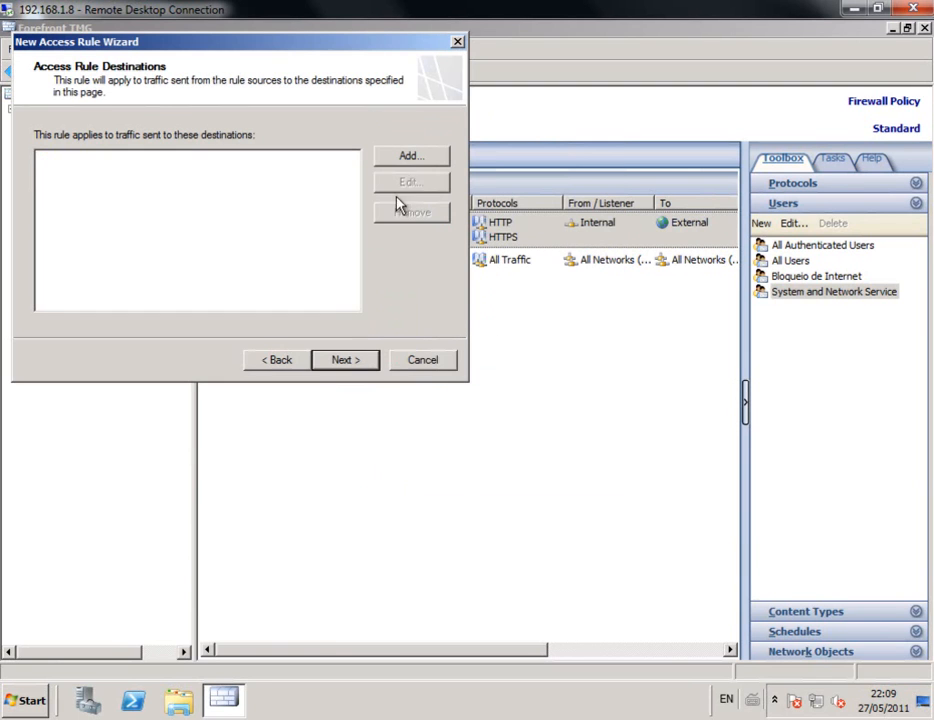
{"action": "left_click", "coordinate": [408, 160]}
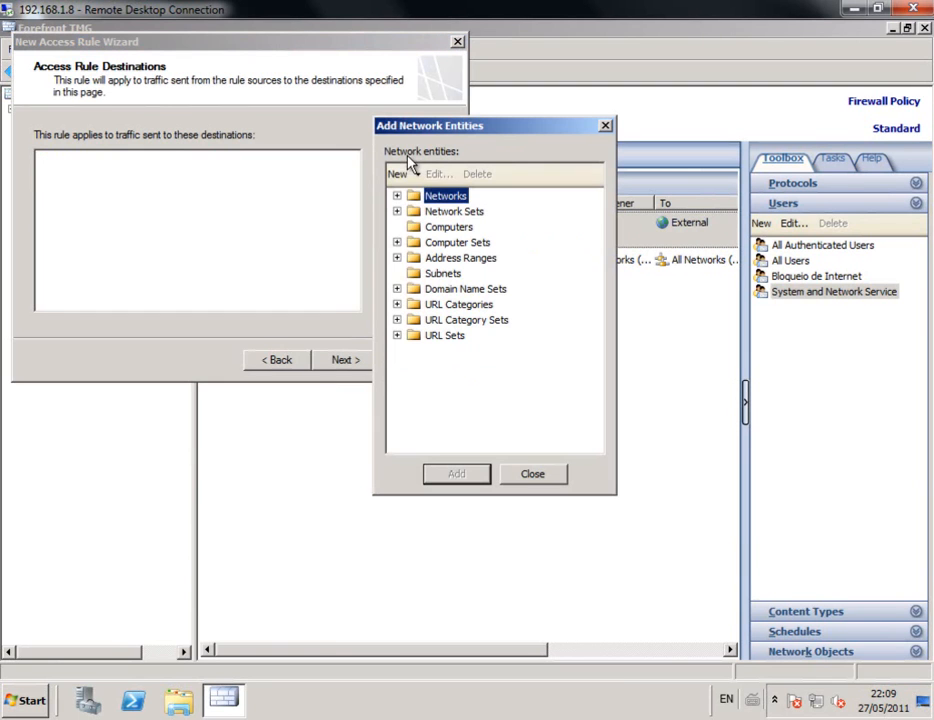
Step: Add Games, Nudity, Obscene/Tasteless and P2P/File Sharing from URL Categories, then continue to User Sets
{"action": "left_click", "coordinate": [397, 305]}
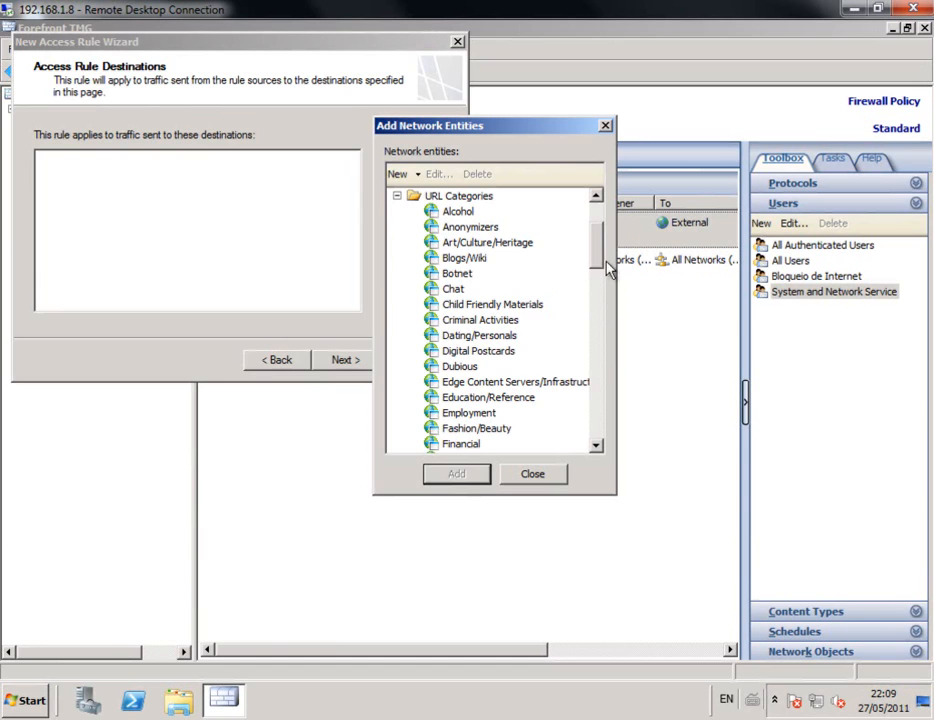
{"action": "left_click_drag", "start_coordinate": [600, 252], "coordinate": [598, 292]}
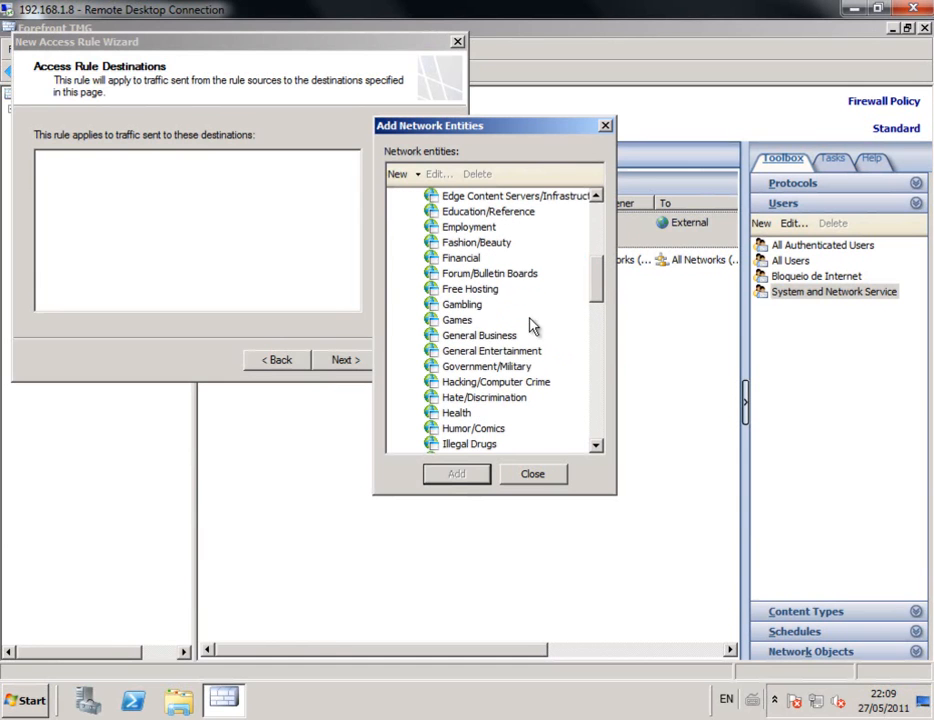
{"action": "double_click", "coordinate": [460, 320]}
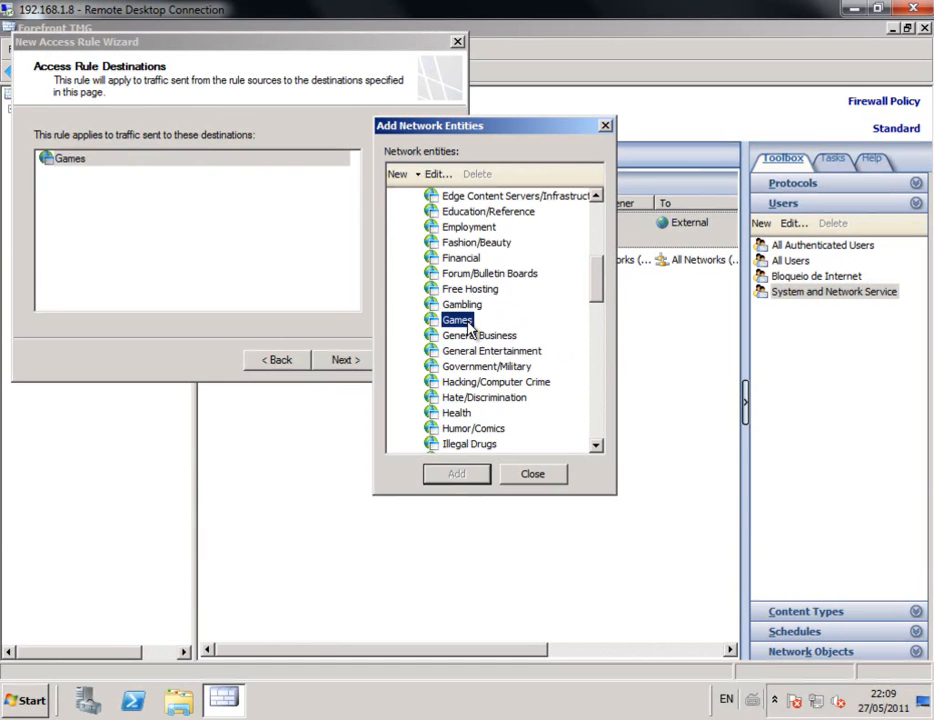
{"action": "left_click", "coordinate": [598, 418]}
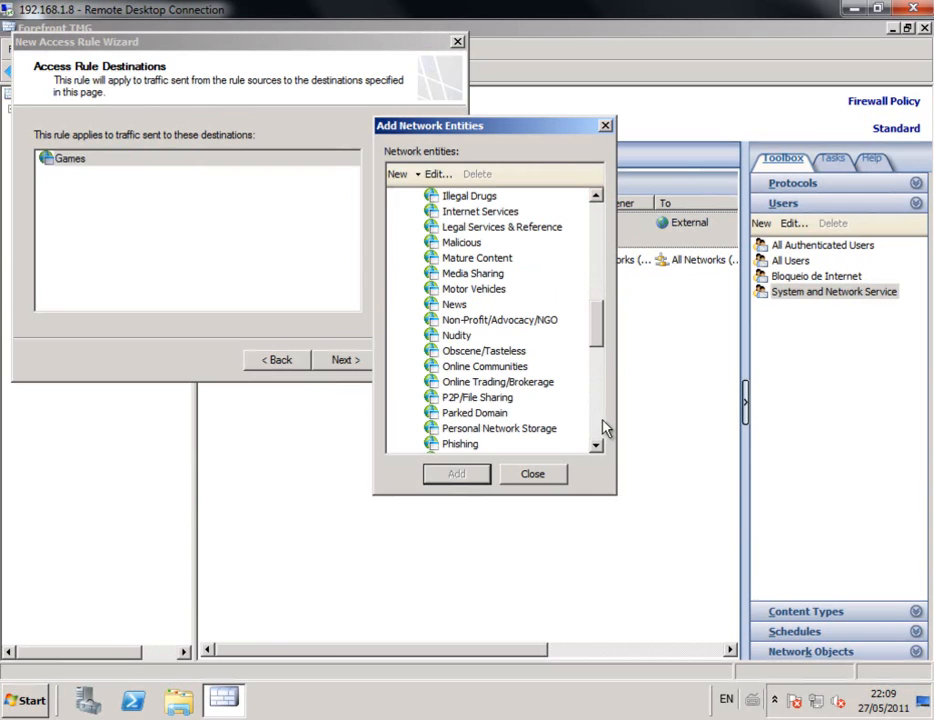
{"action": "double_click", "coordinate": [457, 336]}
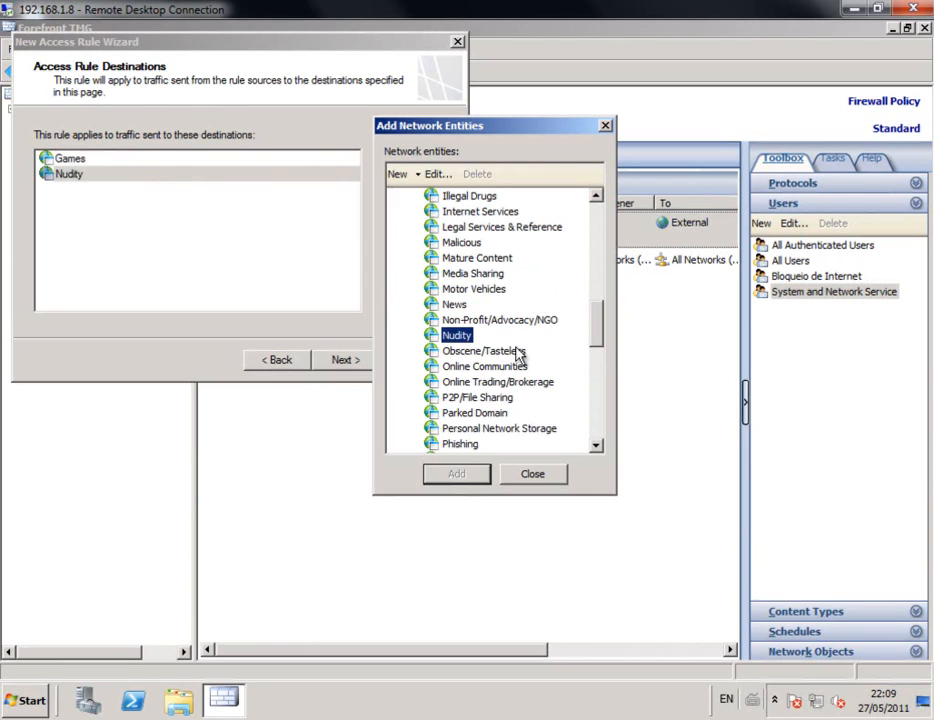
{"action": "double_click", "coordinate": [510, 352]}
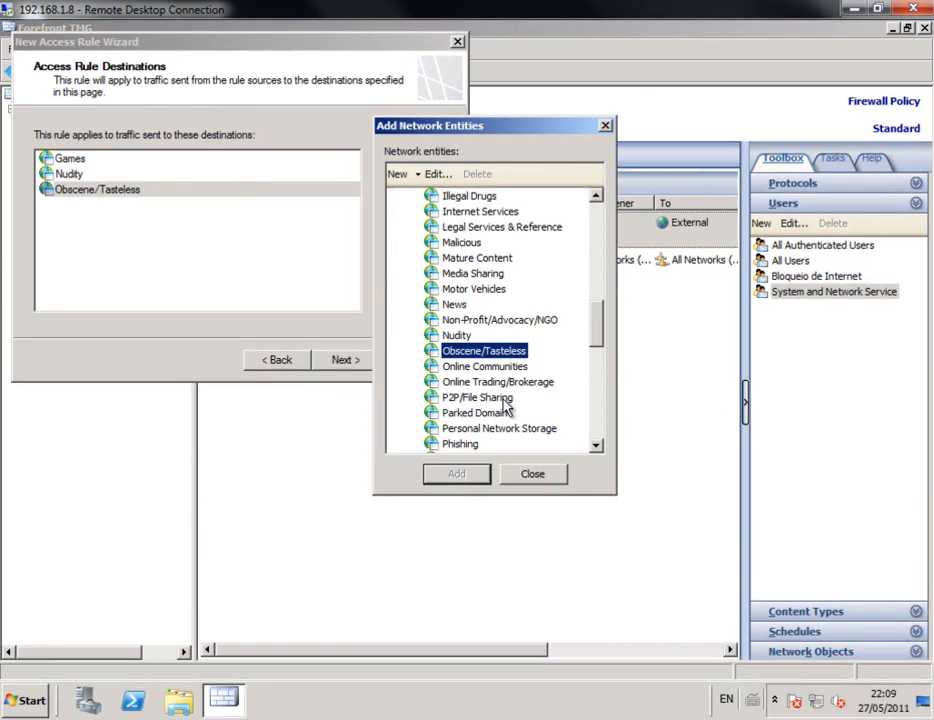
{"action": "left_click", "coordinate": [505, 400]}
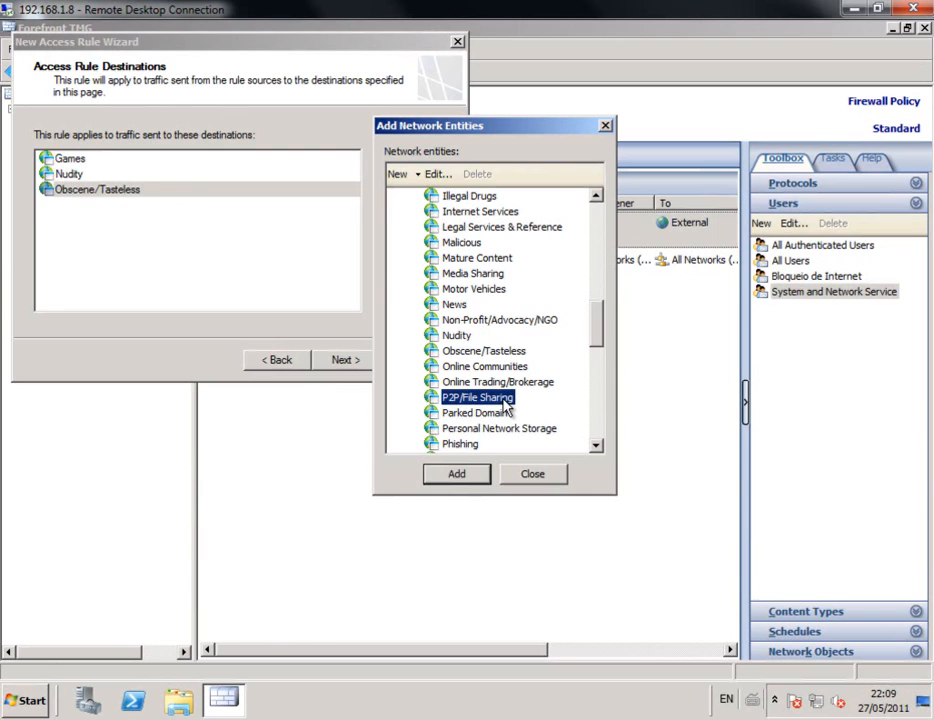
{"action": "double_click", "coordinate": [506, 401]}
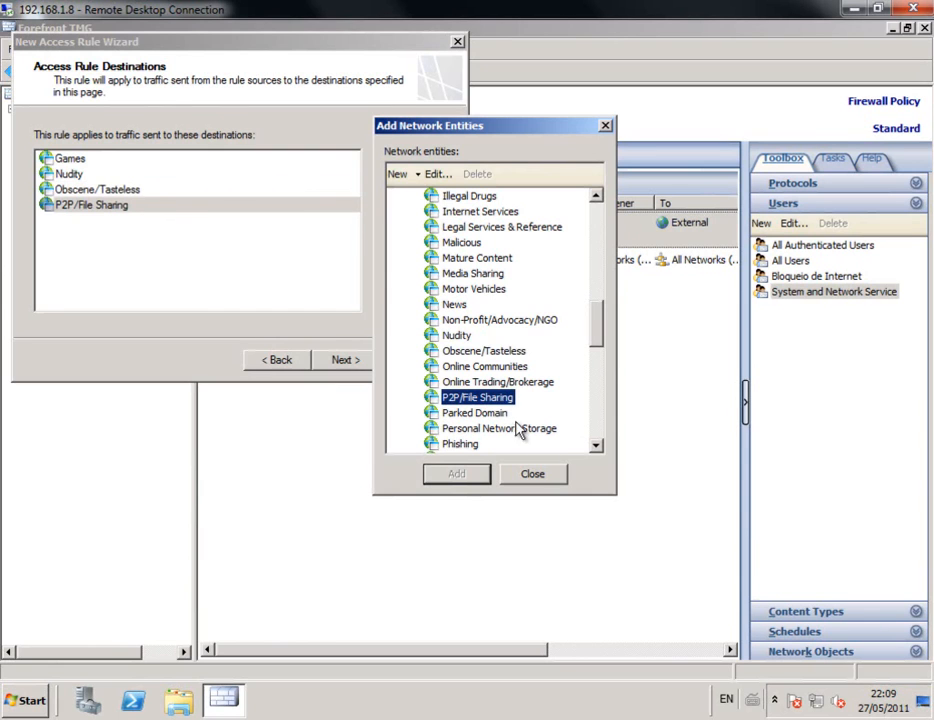
{"action": "left_click", "coordinate": [545, 478]}
{"action": "left_click", "coordinate": [346, 362]}
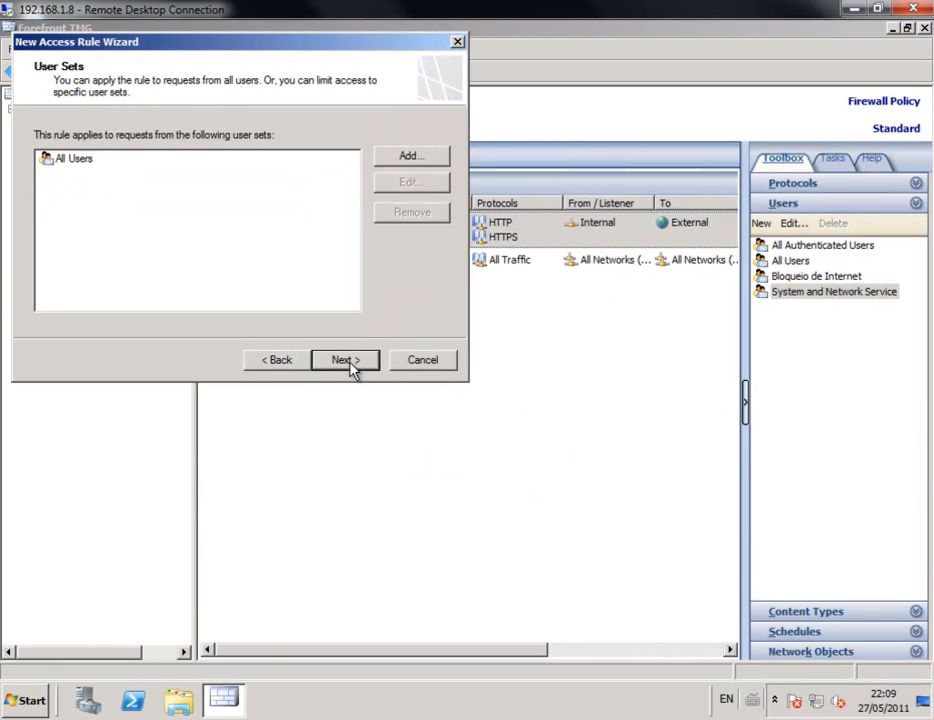
Step: Finish the Bloqueio de Sites rule for all users, apply the configuration, and select the rule
{"action": "left_click", "coordinate": [345, 360]}
{"action": "left_click", "coordinate": [345, 360]}
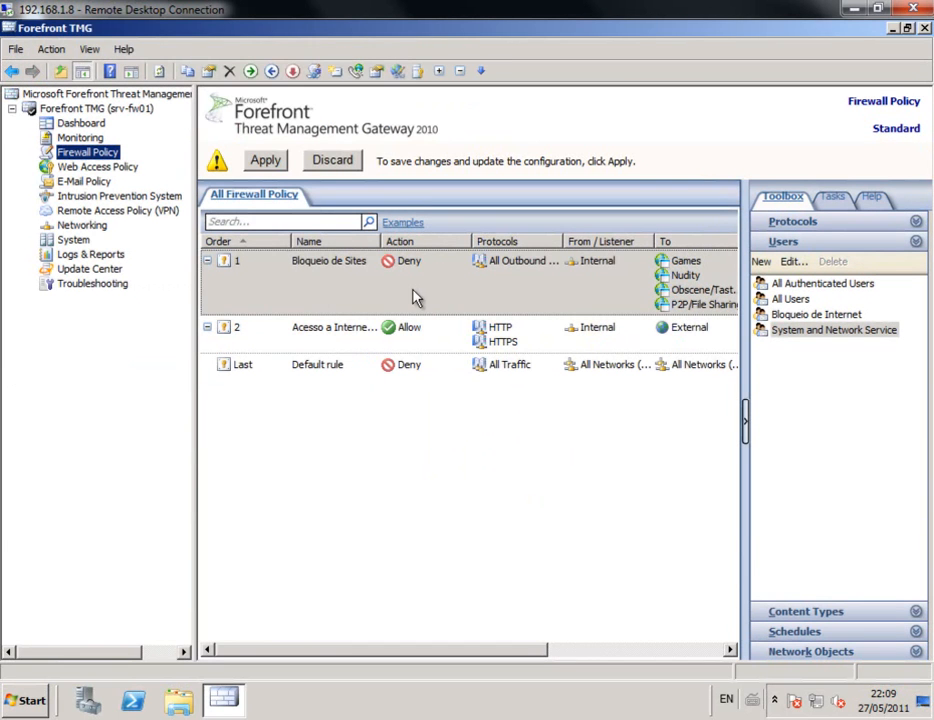
{"action": "left_click", "coordinate": [266, 162]}
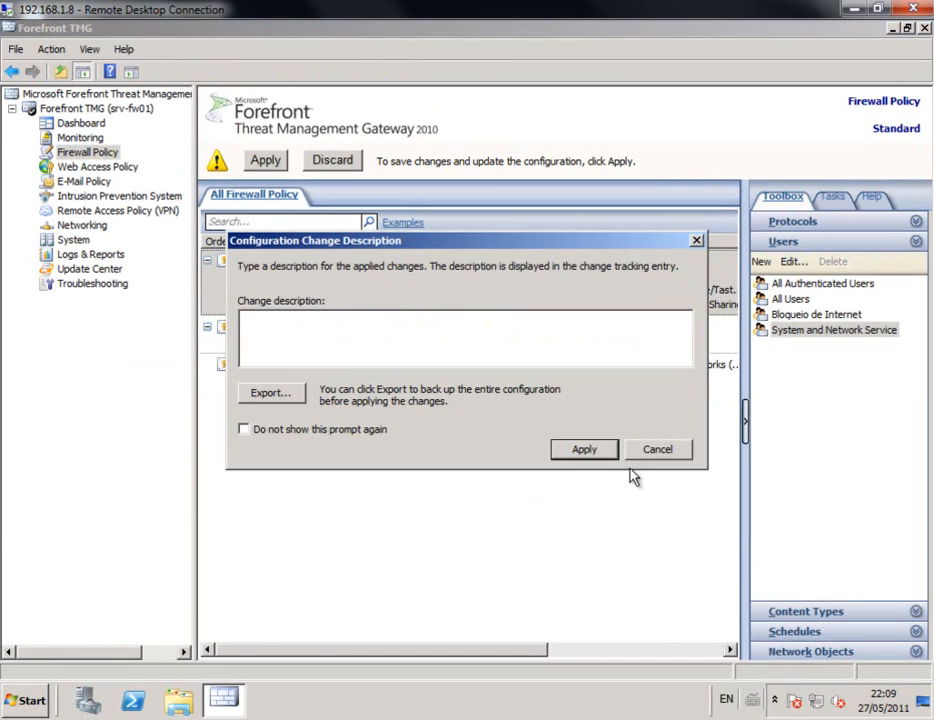
{"action": "left_click", "coordinate": [596, 447]}
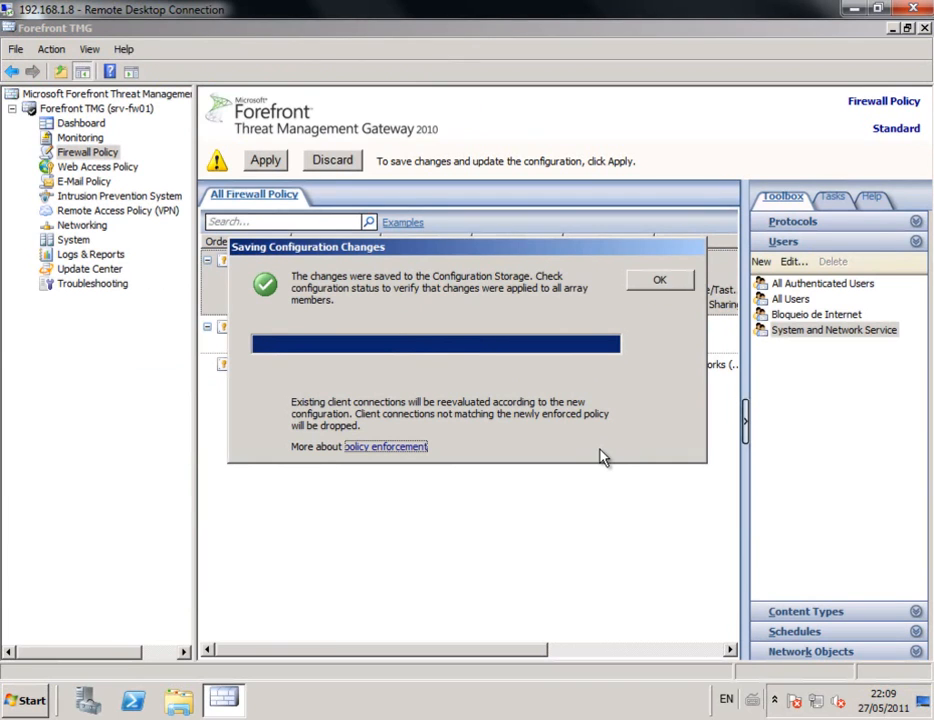
{"action": "left_click", "coordinate": [660, 281]}
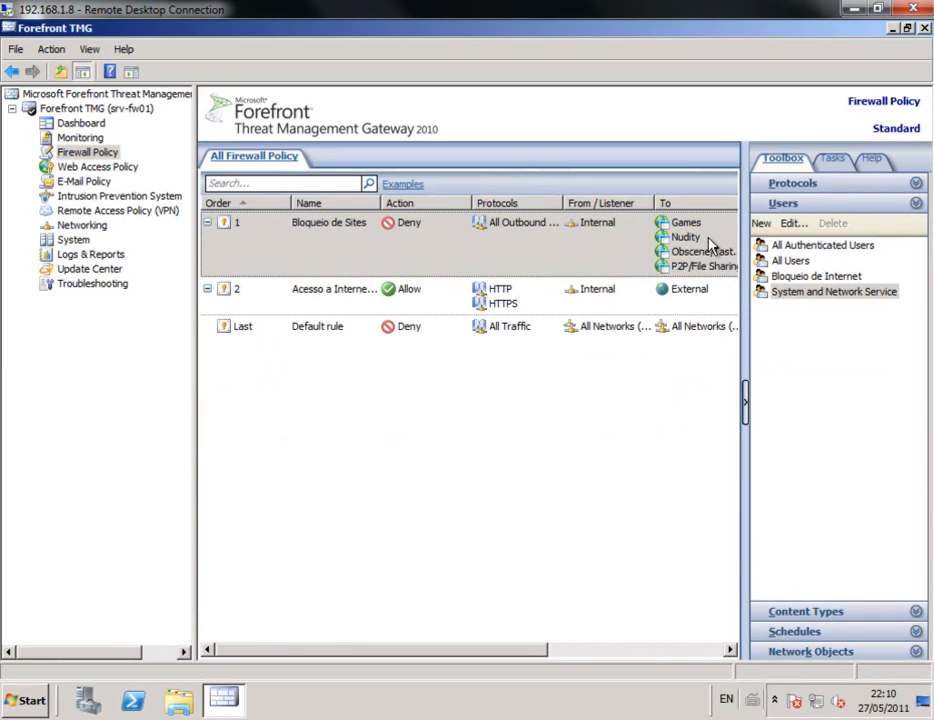
{"action": "left_click", "coordinate": [343, 259]}
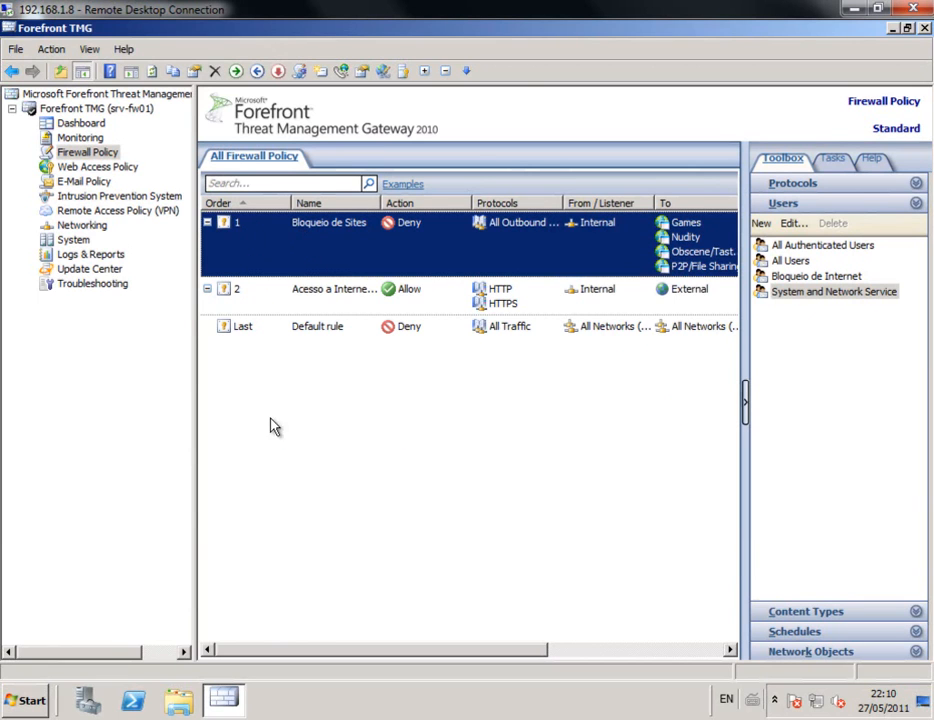
Step: Move the HTTP/HTTPS rule up, then move Bloqueio de Sites back to rule 1
{"action": "left_click", "coordinate": [265, 303]}
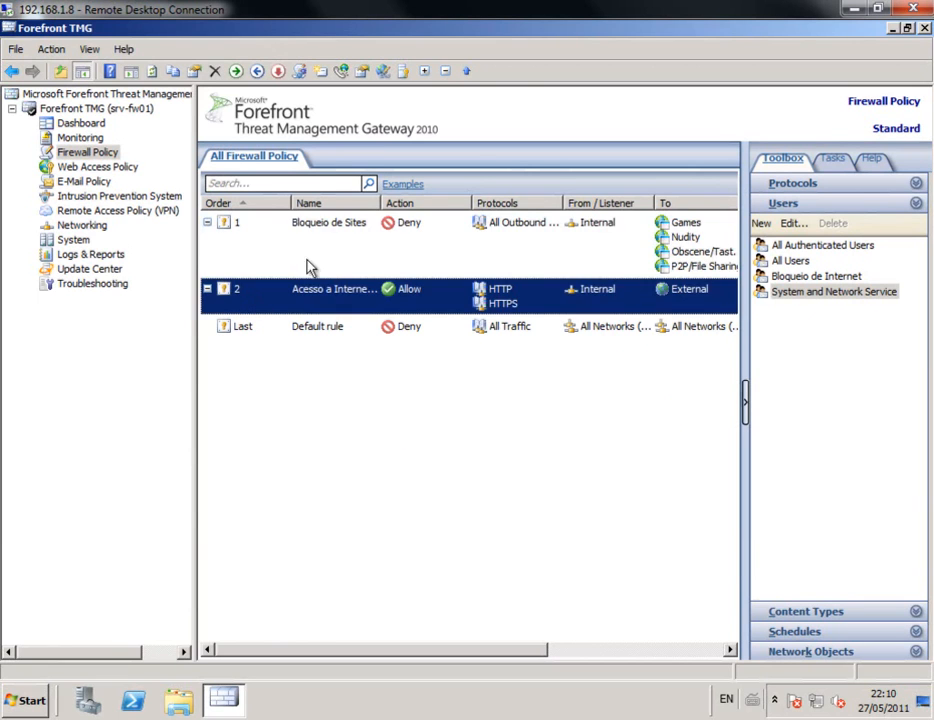
{"action": "left_click", "coordinate": [465, 71]}
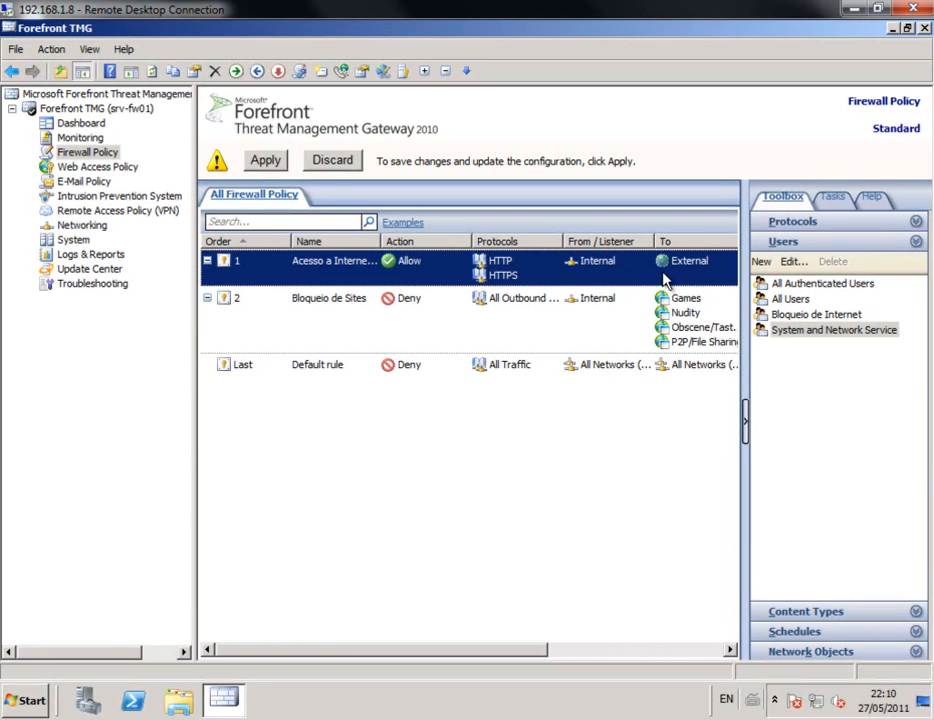
{"action": "left_click", "coordinate": [430, 305]}
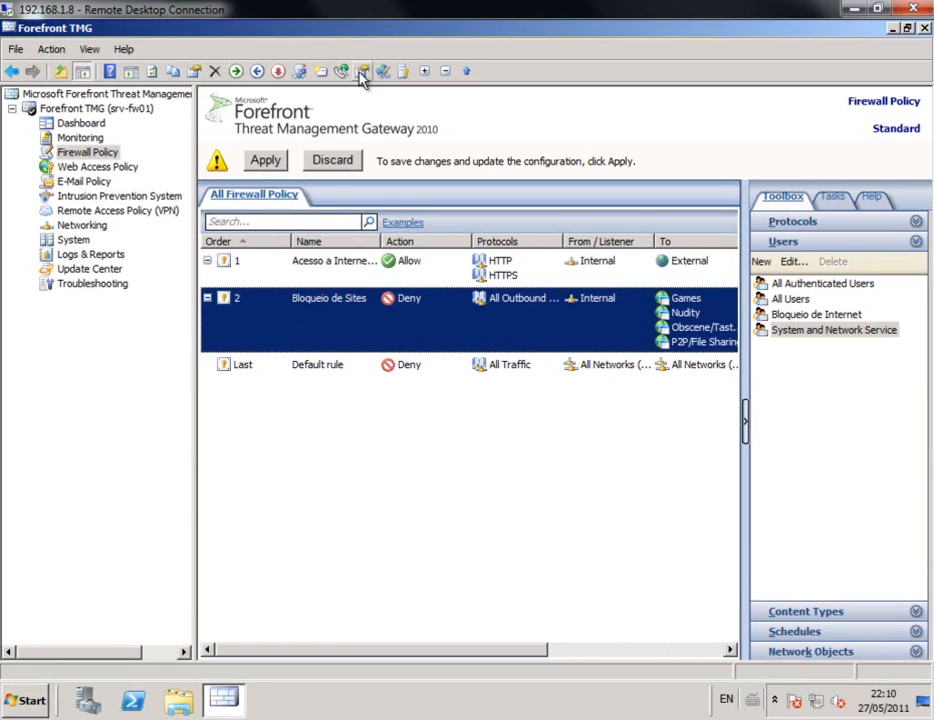
{"action": "left_click", "coordinate": [466, 72]}
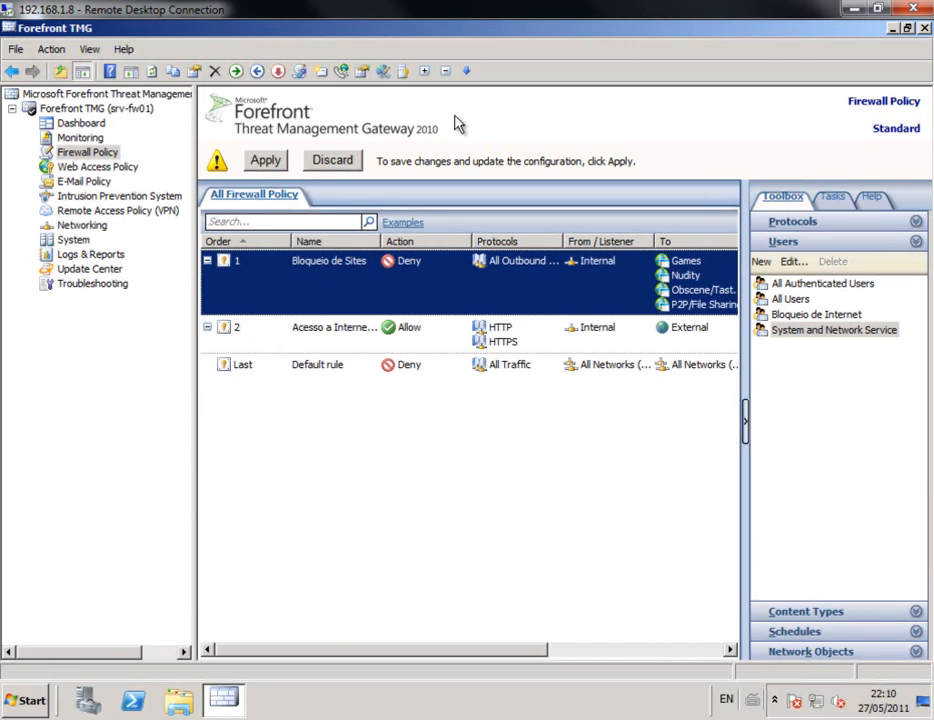
Step: Apply and save the reordered firewall policy configuration
{"action": "left_click", "coordinate": [268, 162]}
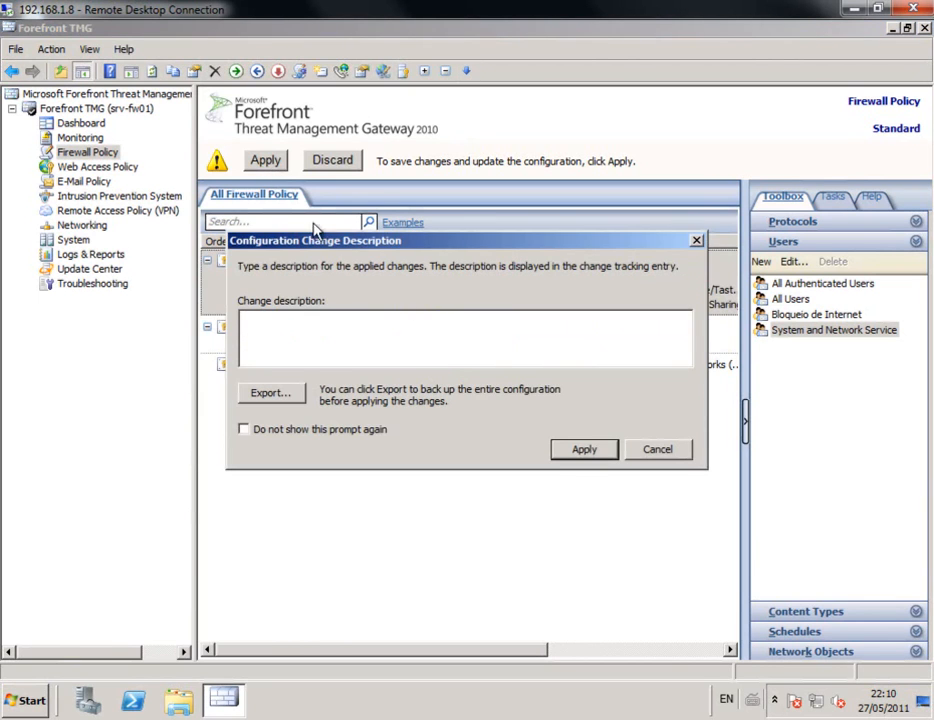
{"action": "left_click", "coordinate": [594, 448]}
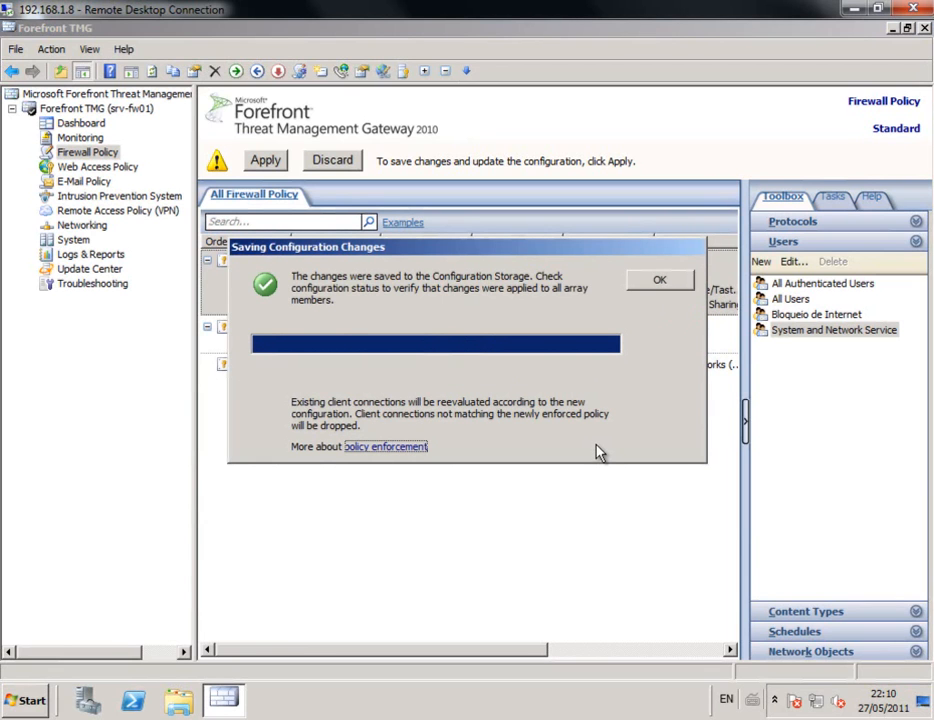
{"action": "left_click", "coordinate": [678, 284]}
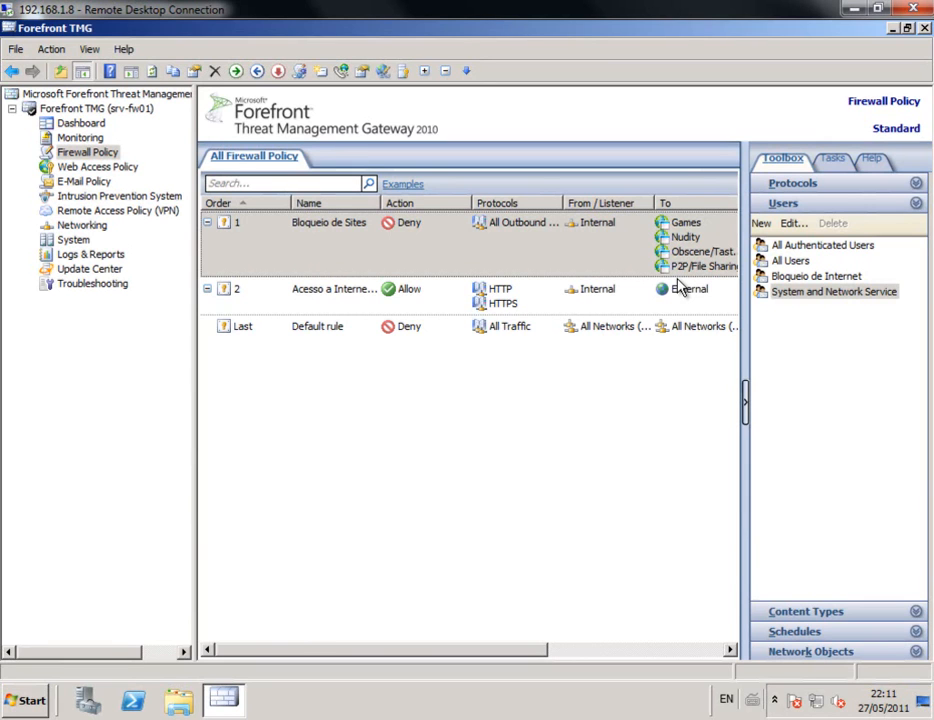
Step: Start a new access rule named 'Acesso externo FTP' with the Allow action
{"action": "right_click", "coordinate": [88, 152]}
{"action": "mouse_move", "coordinate": [184, 224]}
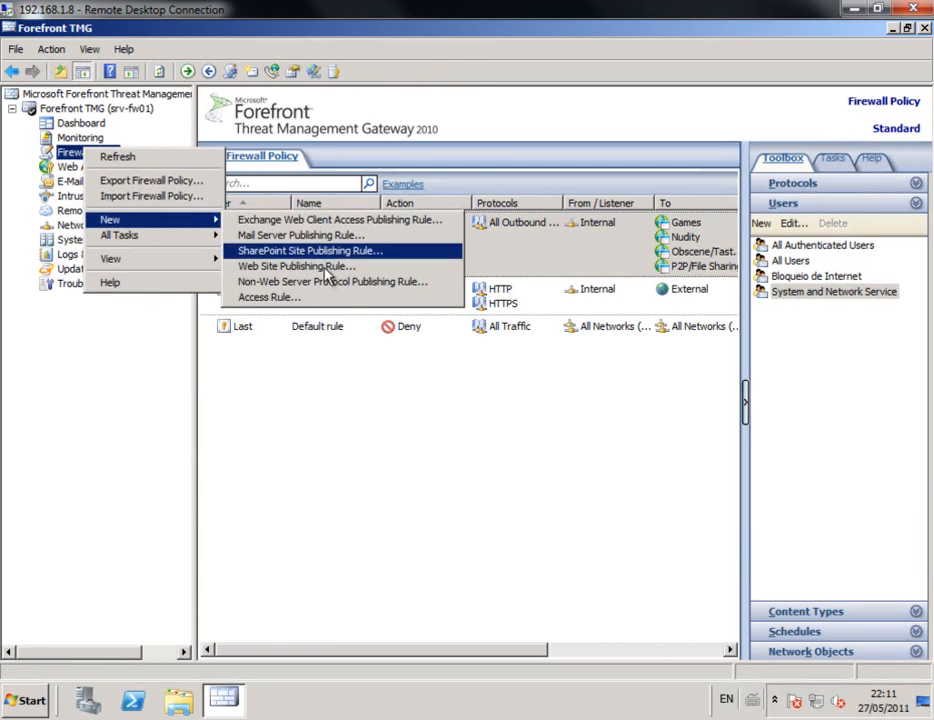
{"action": "left_click", "coordinate": [320, 299]}
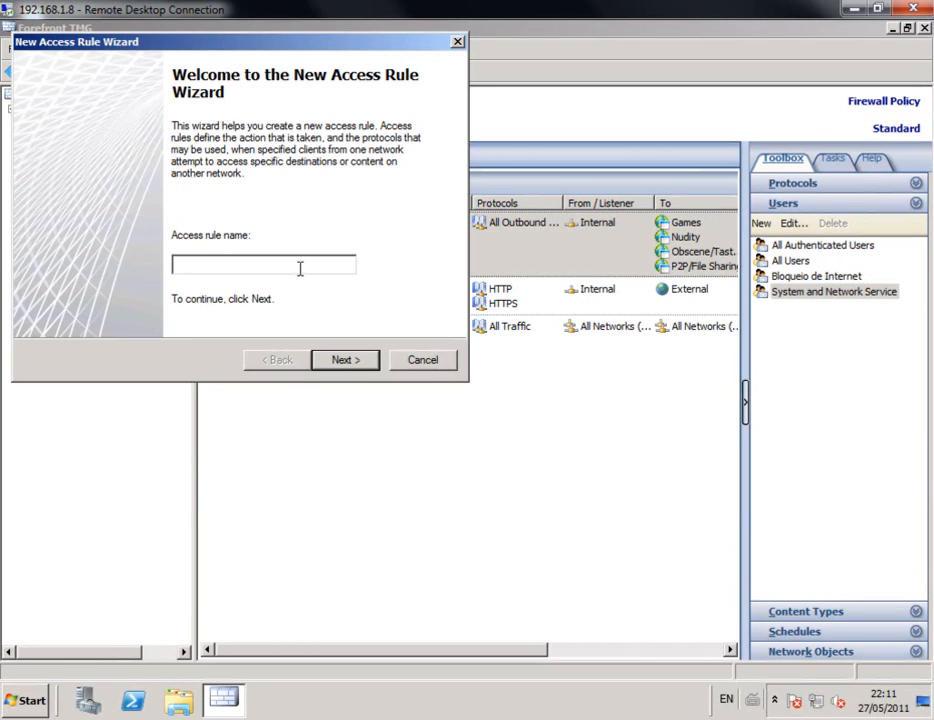
{"action": "type", "text": "Acesso externo FTP"}
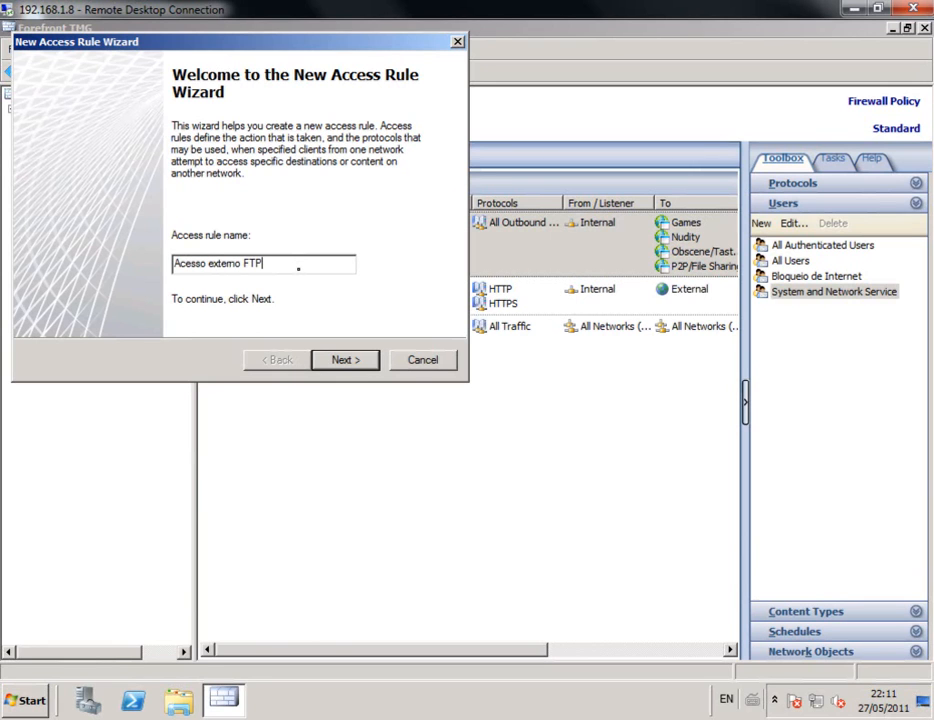
{"action": "left_click", "coordinate": [366, 366]}
{"action": "left_click", "coordinate": [45, 151]}
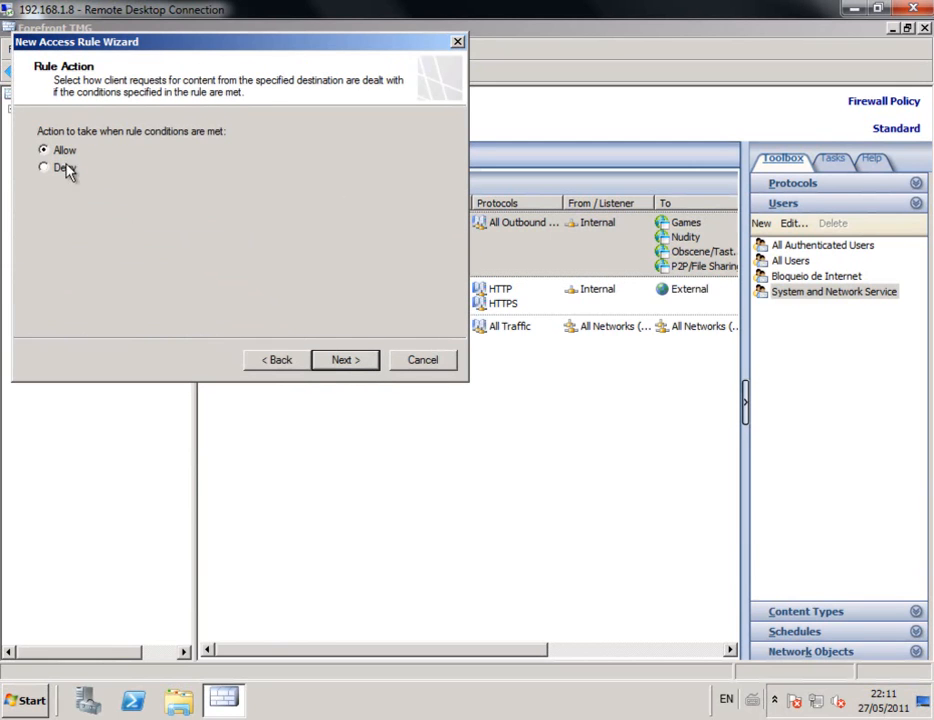
{"action": "left_click", "coordinate": [360, 365]}
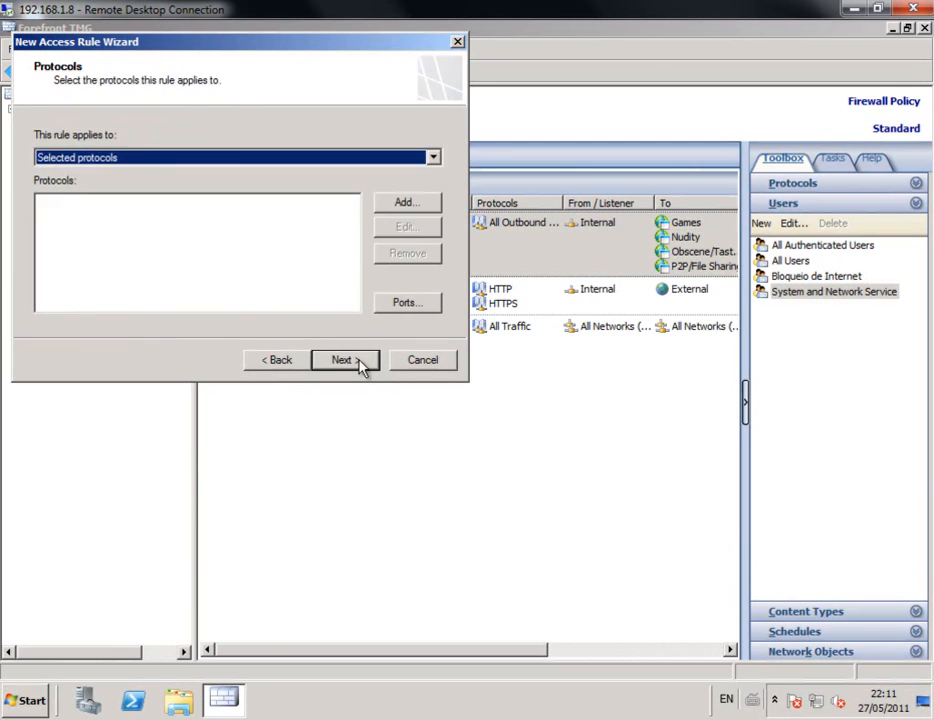
Step: Add the FTP protocol to the rule
{"action": "left_click", "coordinate": [398, 208]}
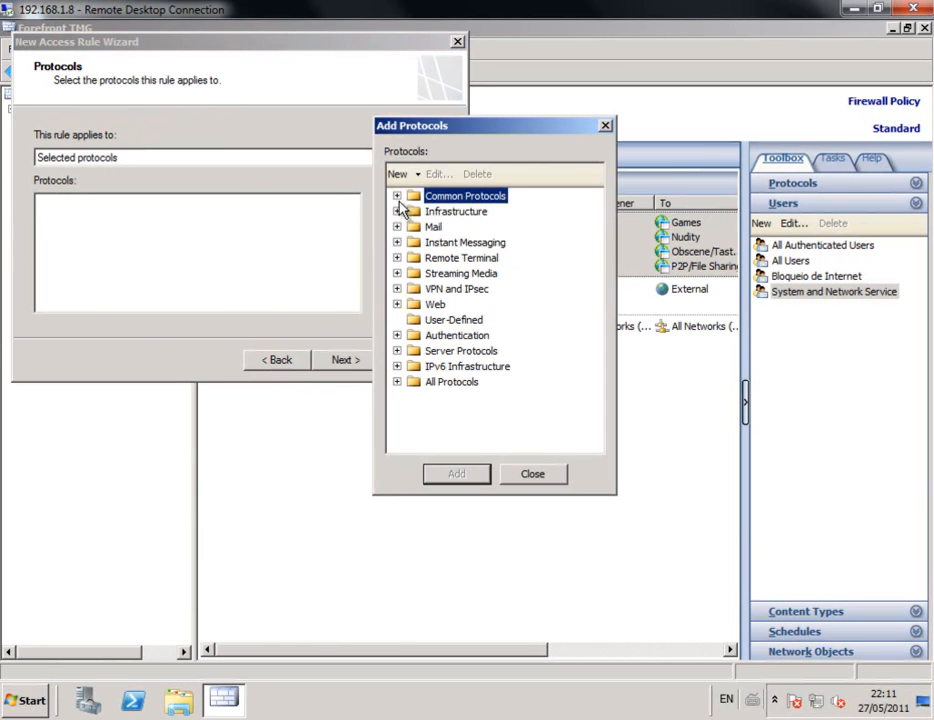
{"action": "left_click", "coordinate": [397, 304]}
{"action": "left_click", "coordinate": [449, 321]}
{"action": "double_click", "coordinate": [449, 322]}
{"action": "left_click", "coordinate": [532, 473]}
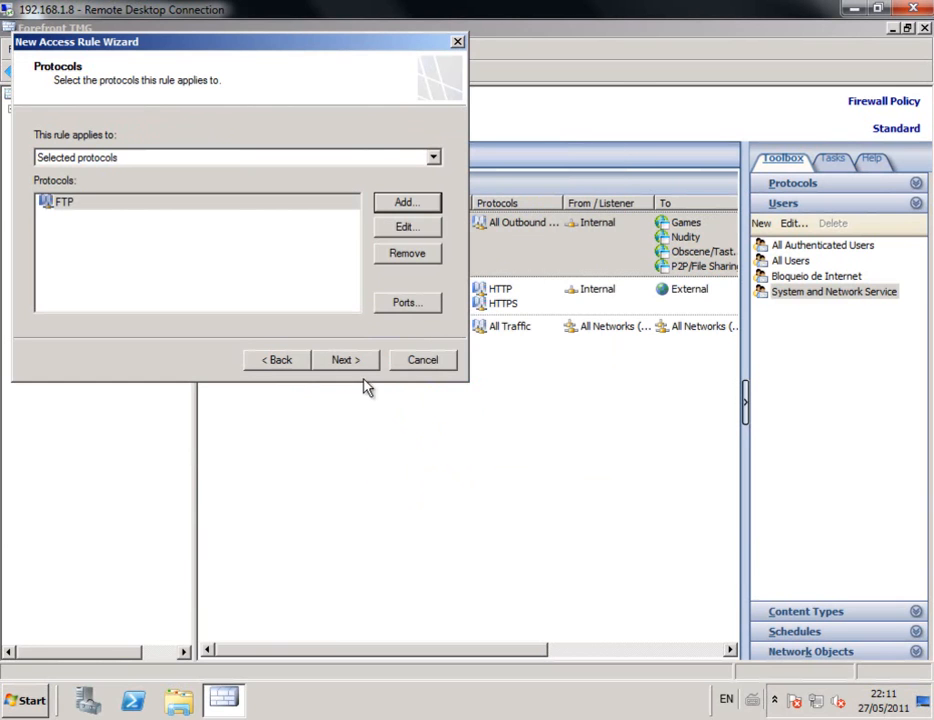
{"action": "left_click", "coordinate": [352, 364]}
Step: Set the rule source to the Internal network and destination to External
{"action": "left_click", "coordinate": [406, 157]}
{"action": "left_click", "coordinate": [397, 197]}
{"action": "double_click", "coordinate": [460, 228]}
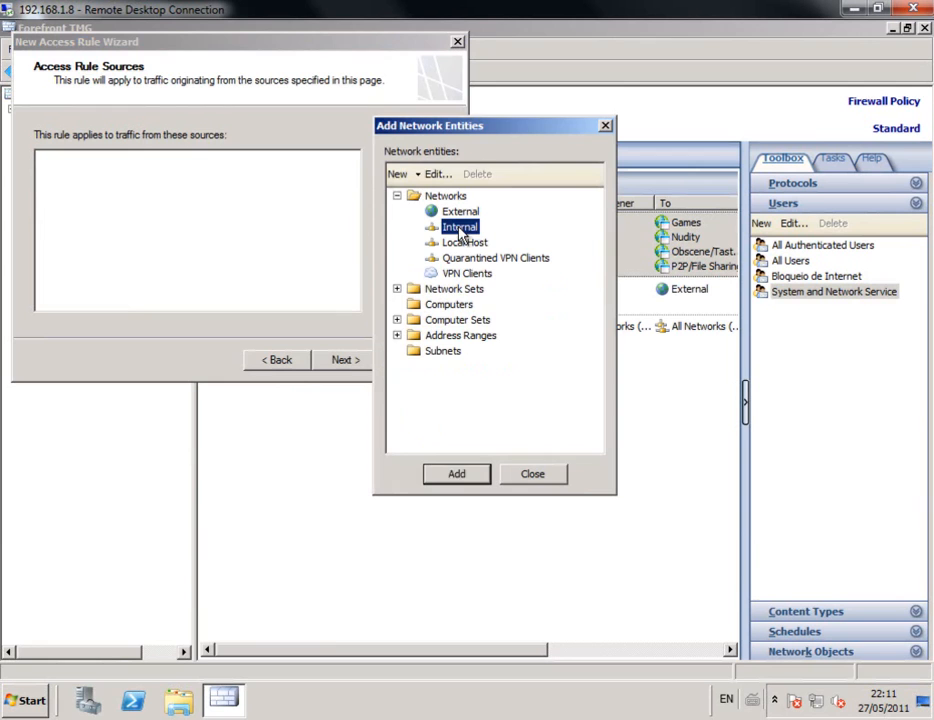
{"action": "left_click", "coordinate": [538, 475]}
{"action": "left_click", "coordinate": [360, 361]}
{"action": "left_click", "coordinate": [406, 157]}
{"action": "left_click", "coordinate": [397, 196]}
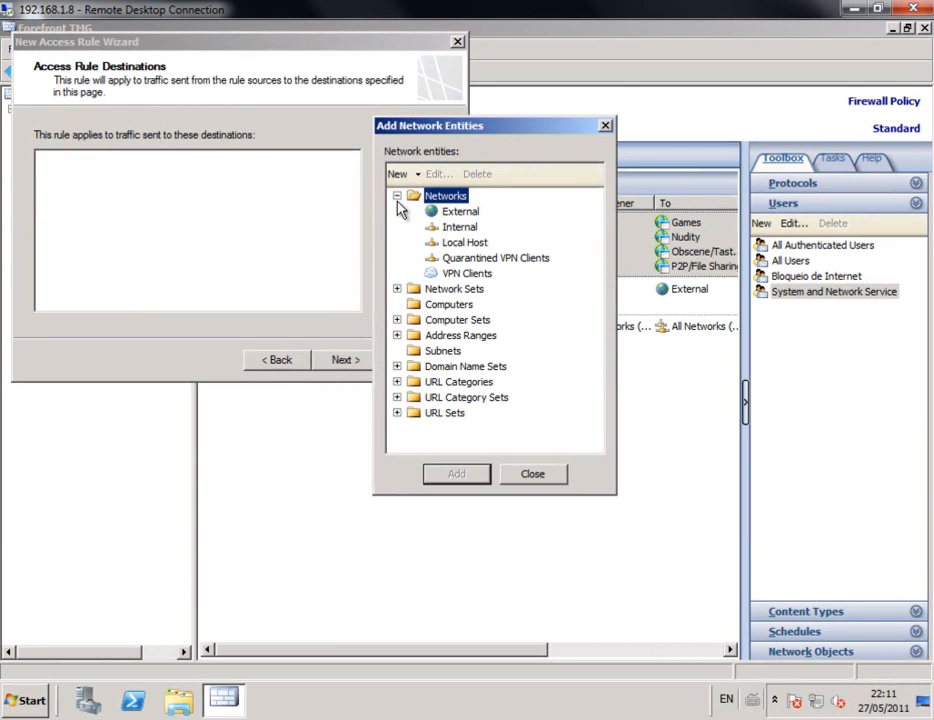
{"action": "double_click", "coordinate": [460, 212]}
{"action": "left_click", "coordinate": [545, 475]}
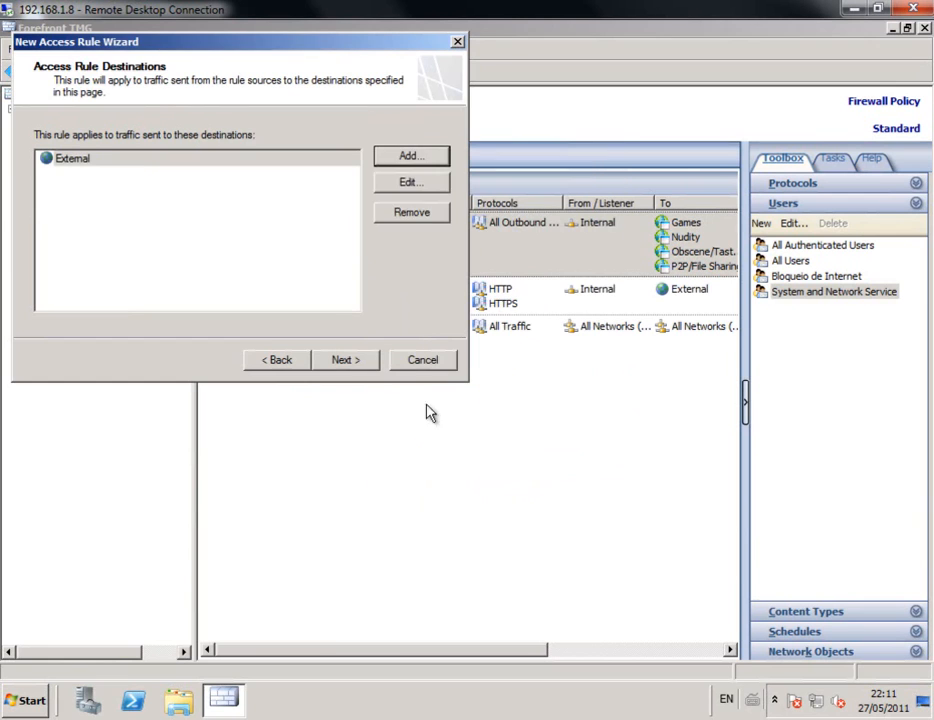
Step: Remove All Users from the rule's user sets
{"action": "left_click", "coordinate": [345, 361]}
{"action": "left_click", "coordinate": [86, 161]}
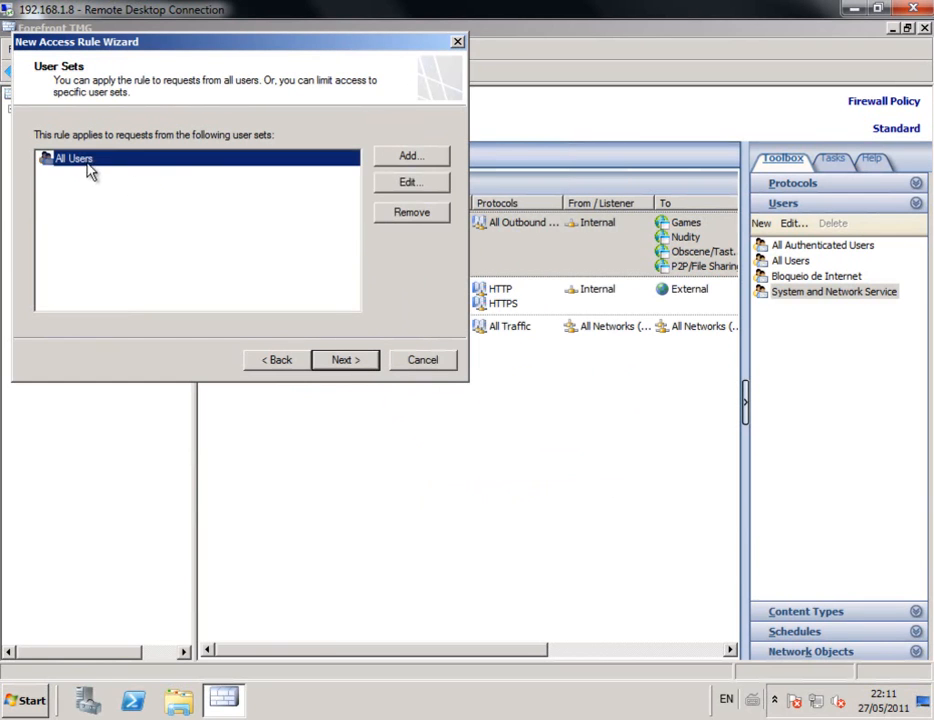
{"action": "left_click", "coordinate": [414, 213]}
{"action": "left_click", "coordinate": [406, 157]}
Step: Create the 'Acesso Externo FTP' user set, assign it to the FTP rule, and finish the rule
{"action": "left_click", "coordinate": [400, 175]}
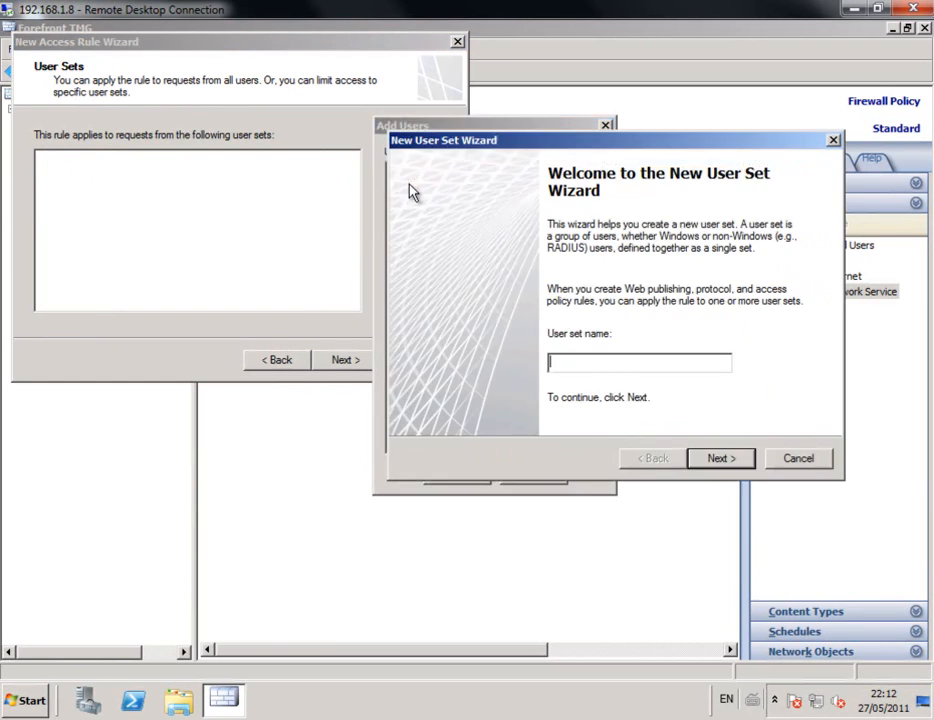
{"action": "type", "text": "Acesso Externo FTP"}
{"action": "left_click", "coordinate": [719, 459]}
{"action": "left_click", "coordinate": [736, 462]}
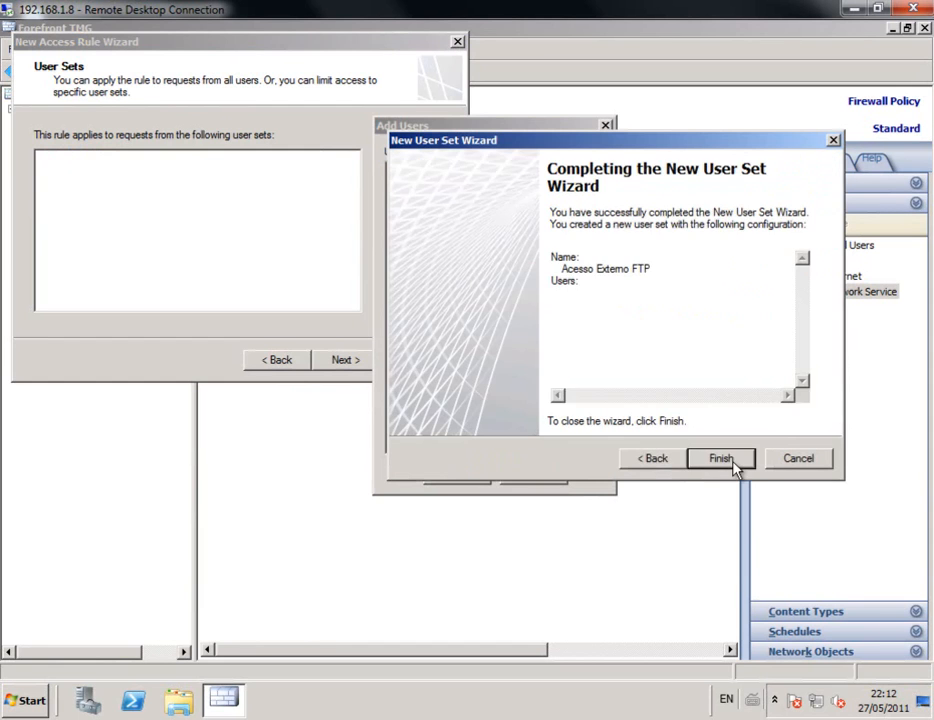
{"action": "left_click", "coordinate": [735, 466]}
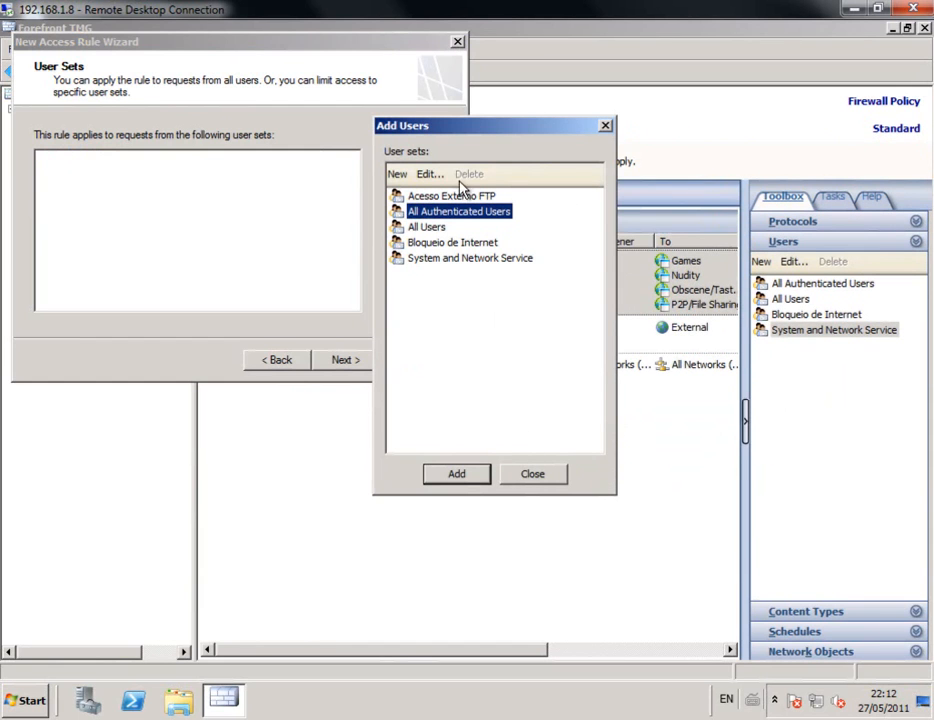
{"action": "double_click", "coordinate": [430, 196]}
{"action": "left_click", "coordinate": [533, 474]}
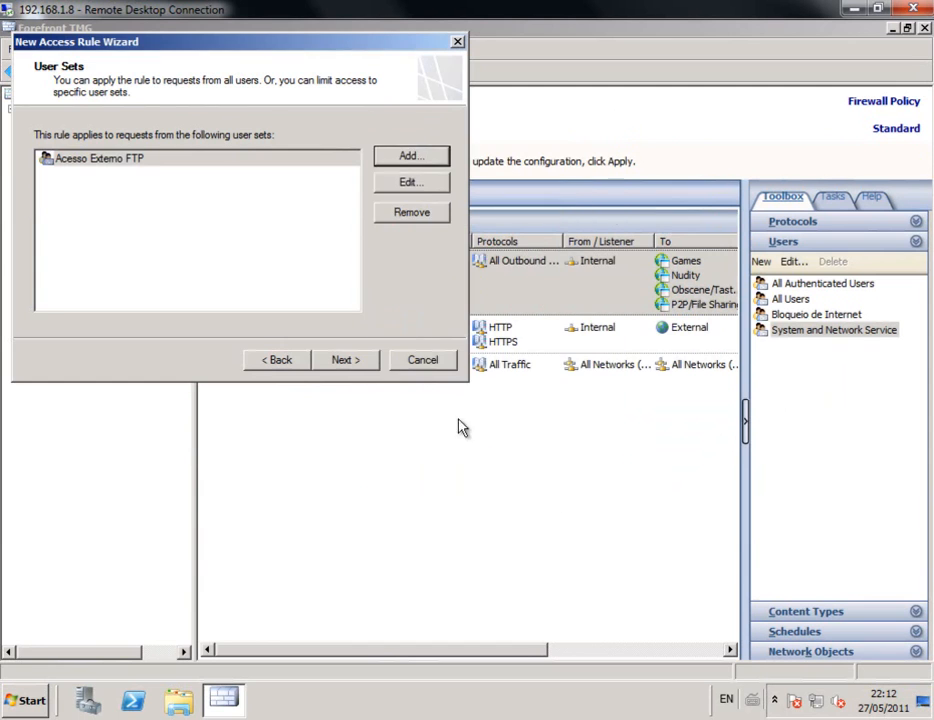
{"action": "left_click", "coordinate": [362, 364]}
{"action": "left_click", "coordinate": [363, 365]}
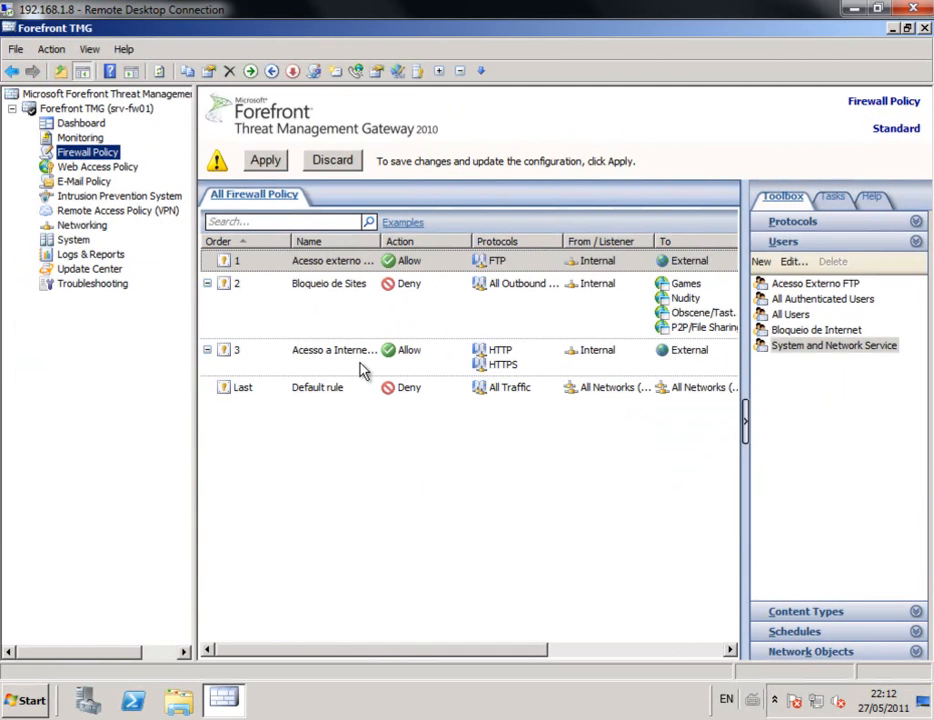
Step: Apply and save the configuration with the new FTP allow rule
{"action": "left_click", "coordinate": [263, 160]}
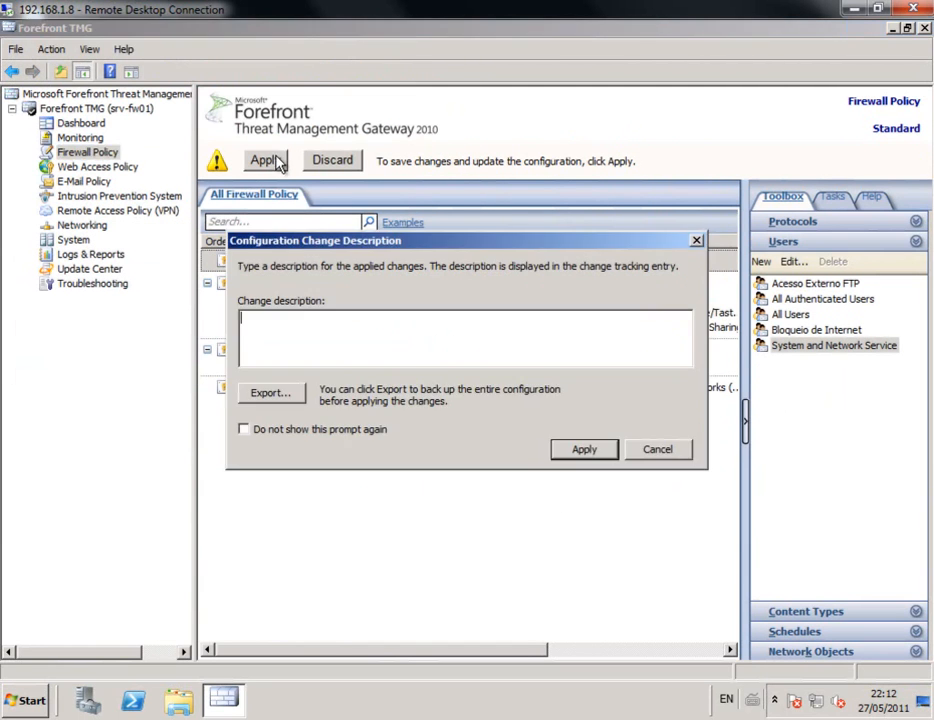
{"action": "left_click", "coordinate": [586, 449]}
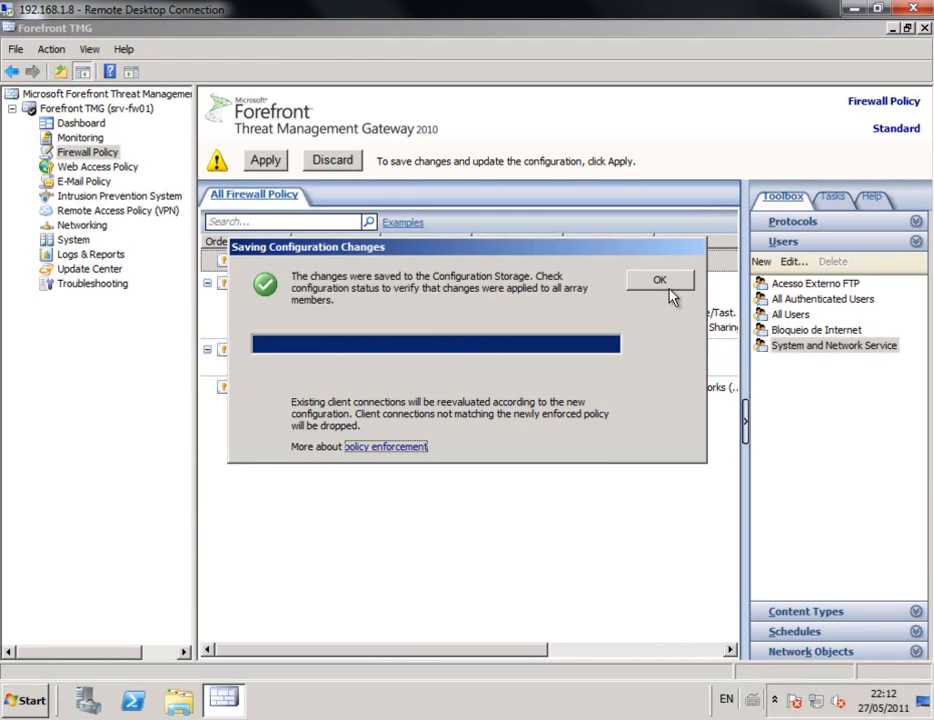
{"action": "left_click", "coordinate": [669, 284]}
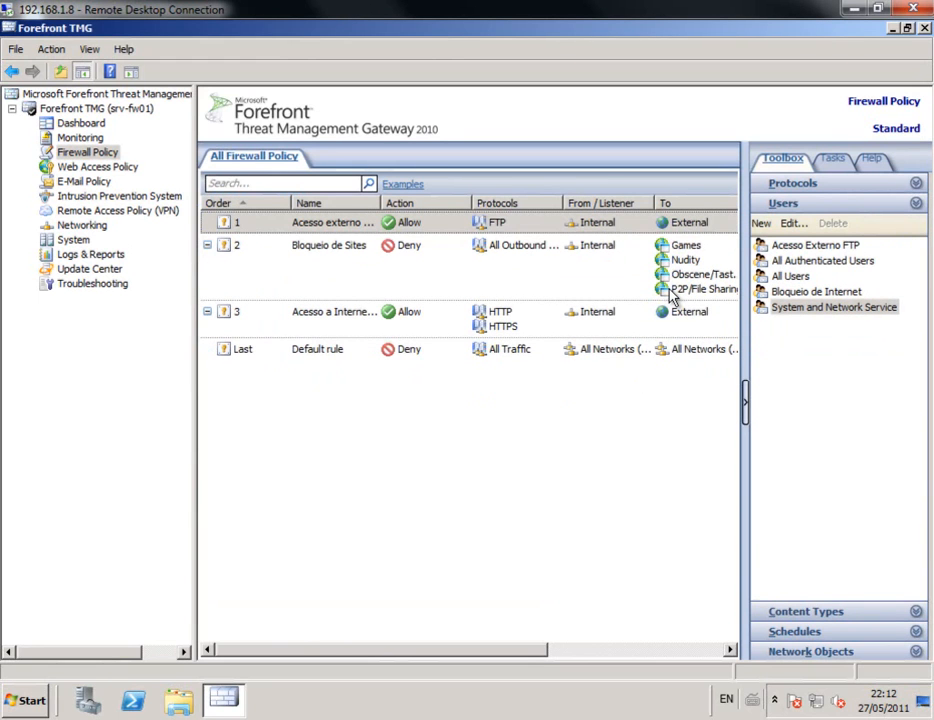